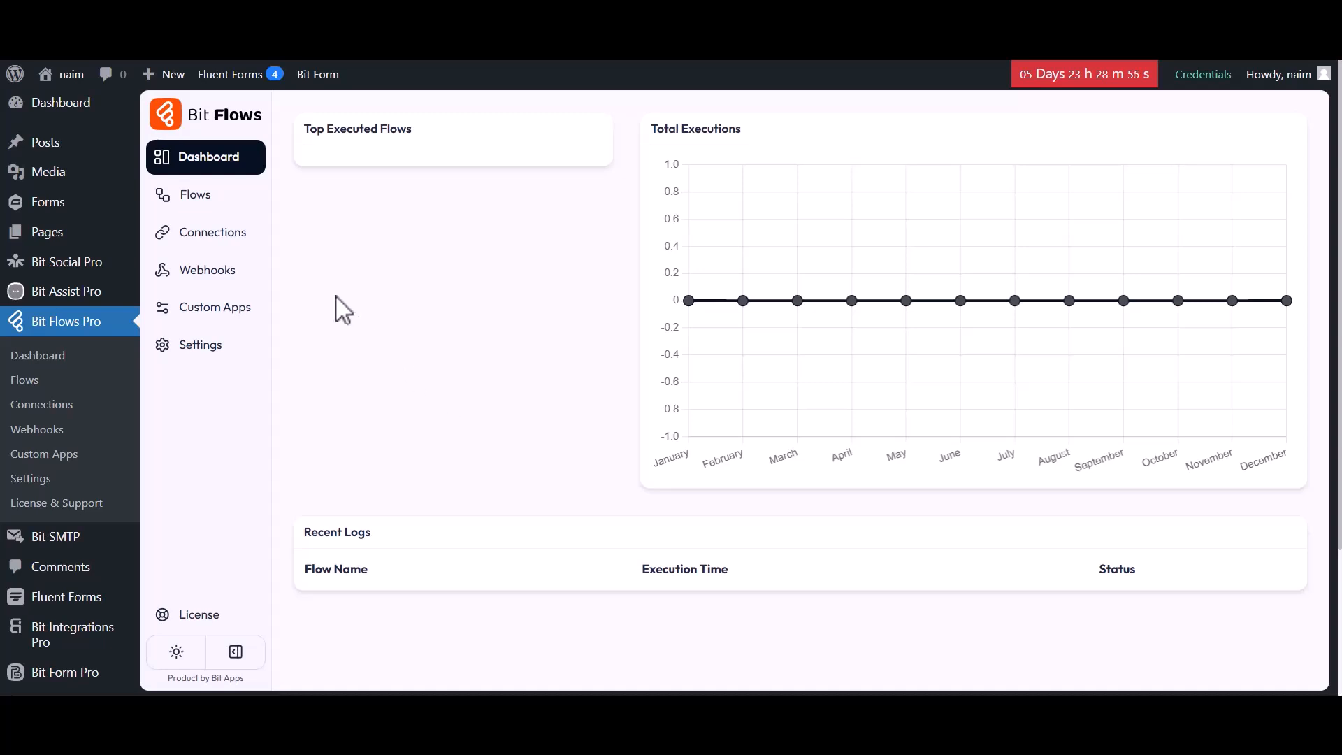
# Create a blank flow titled 'Fluent Forms to Brevo ( Sendinblue )' from the Flows list.
pyautogui.click(198, 200)
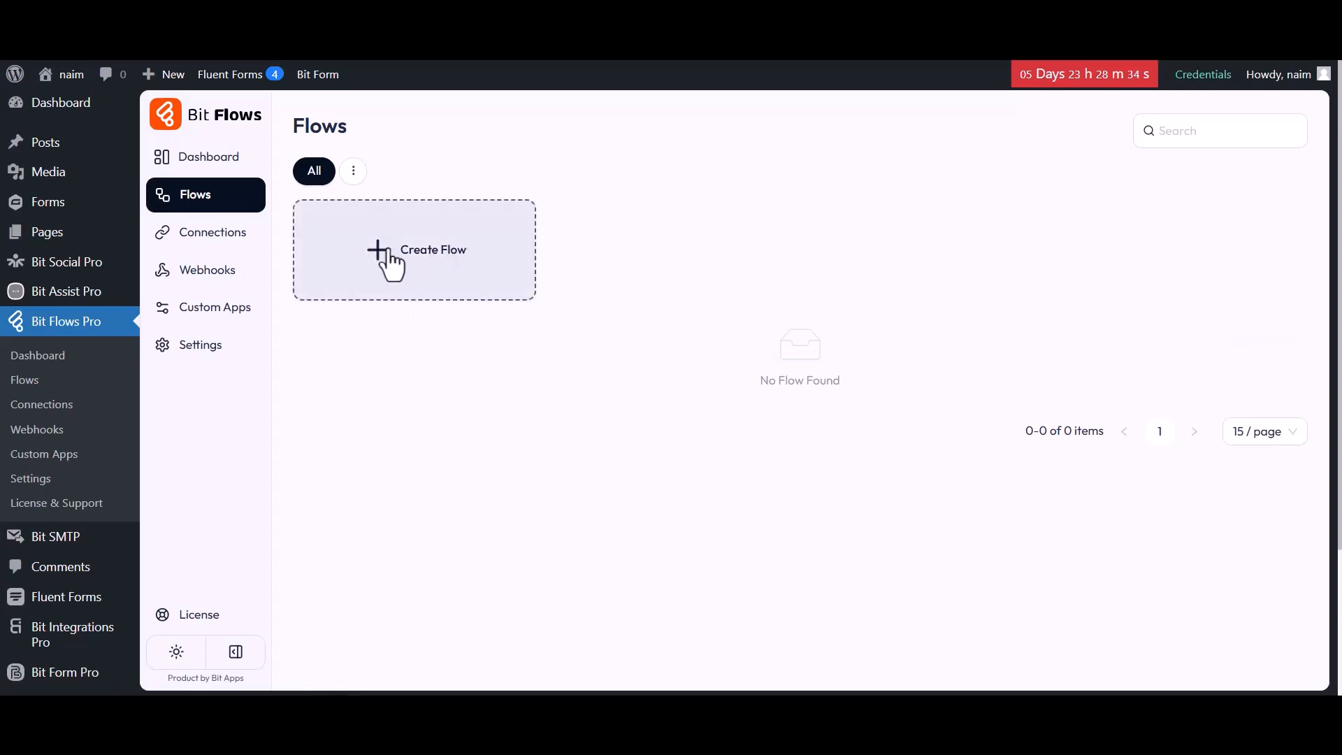
pyautogui.click(415, 256)
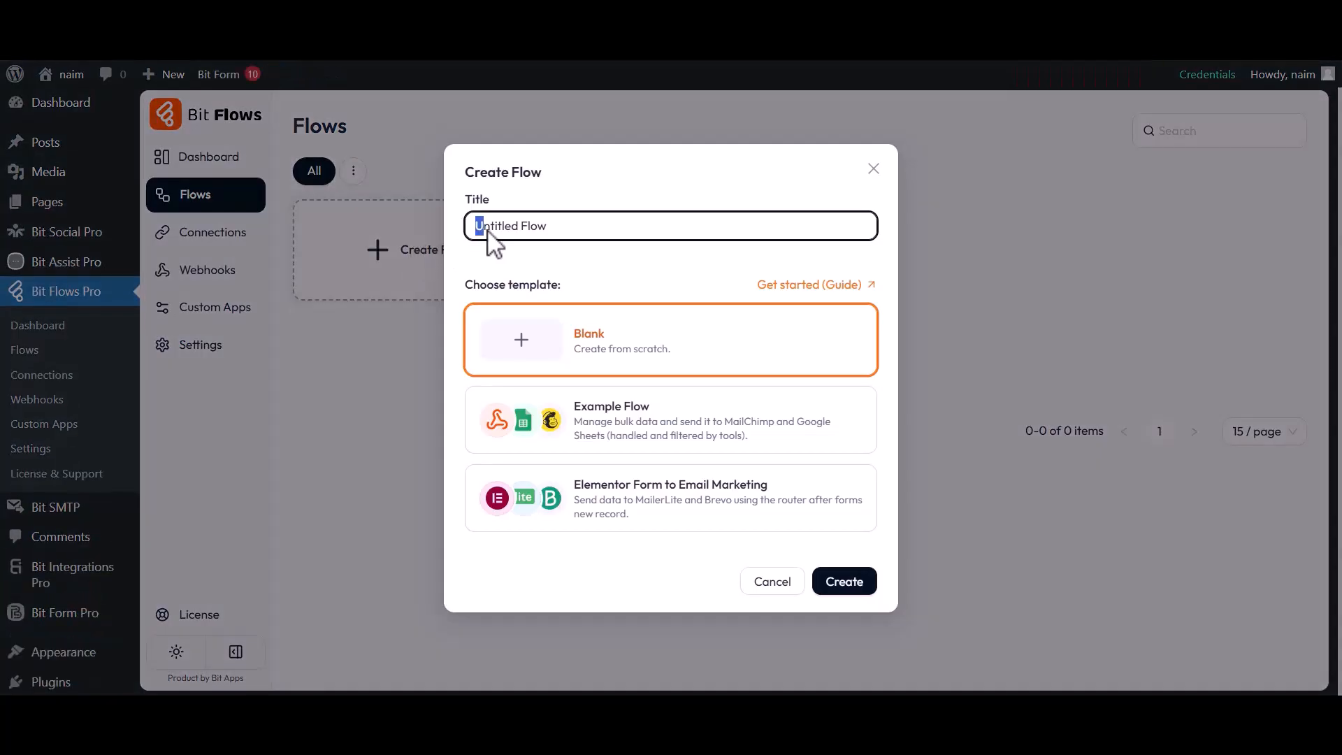
pyautogui.moveTo(483, 225); pyautogui.dragTo(547, 226)
pyautogui.write('Fluent Forms to Brevo ( Sendinblue')
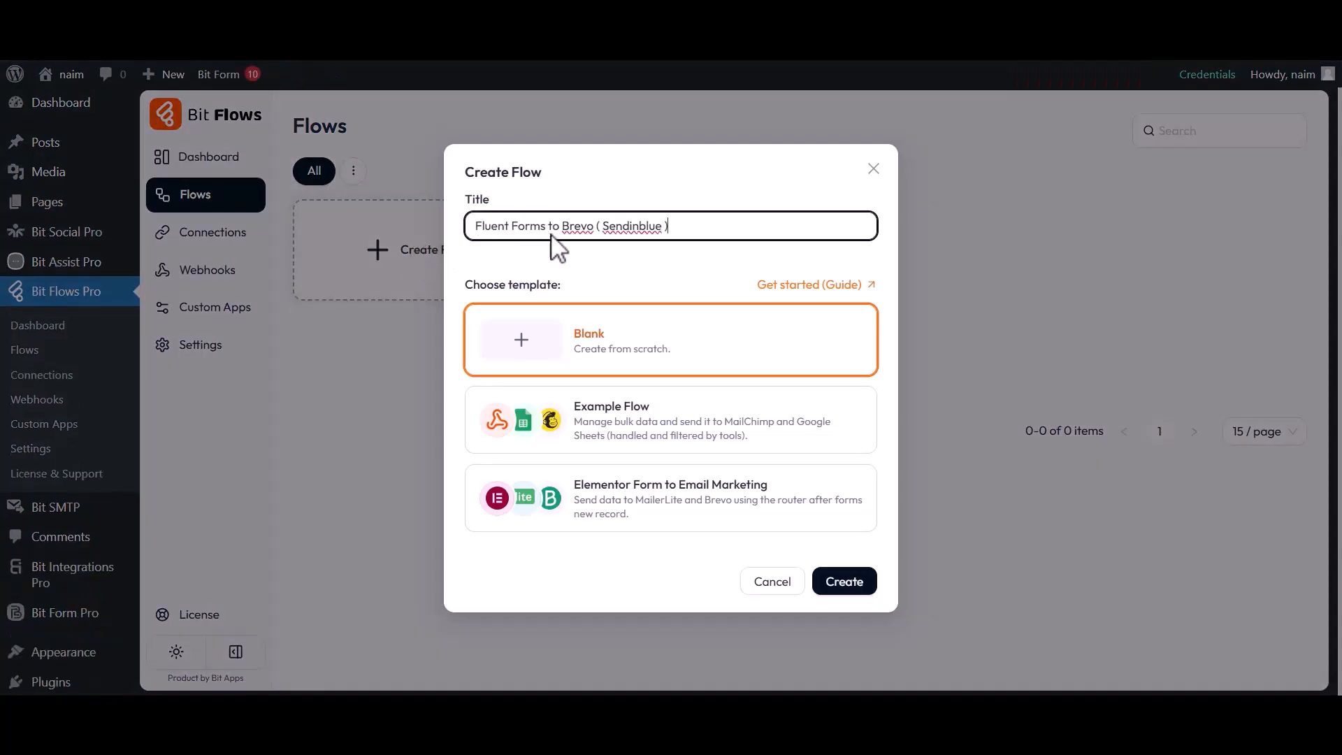
pyautogui.click(845, 581)
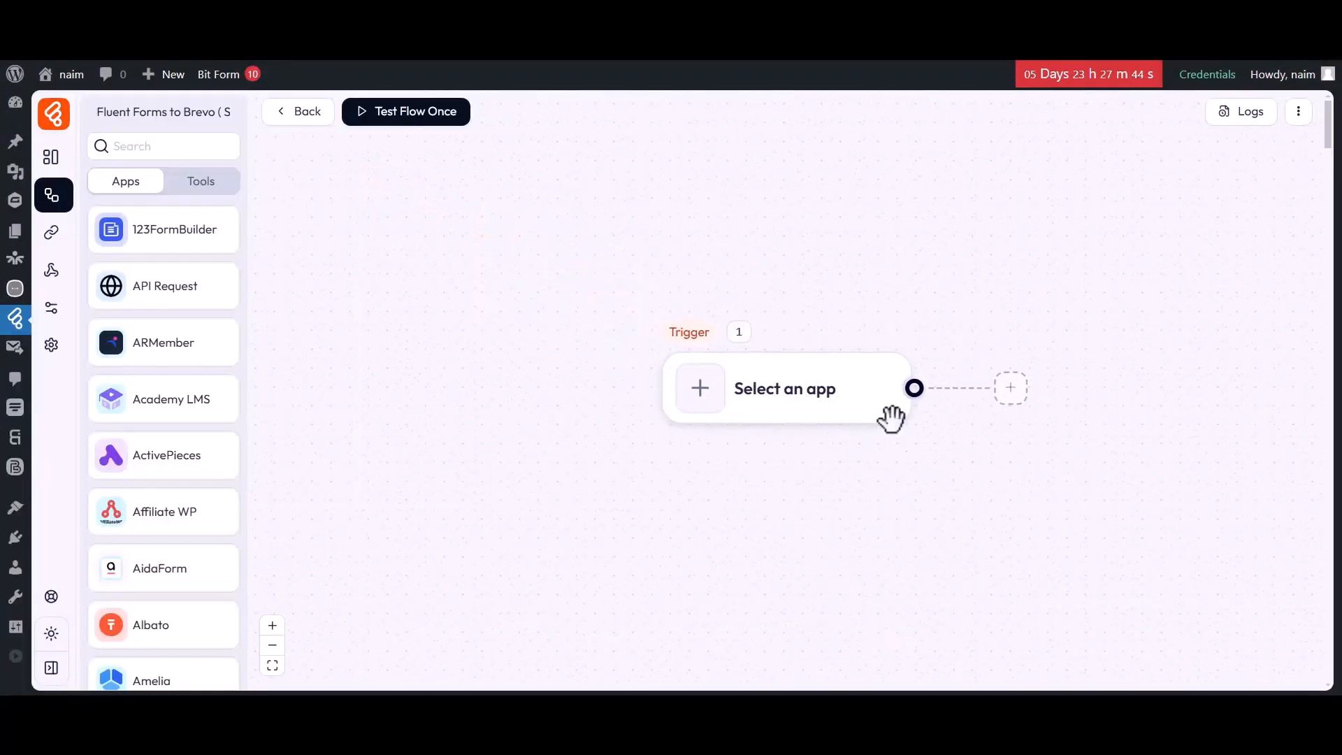
pyautogui.moveTo(729, 461); pyautogui.dragTo(441, 458)
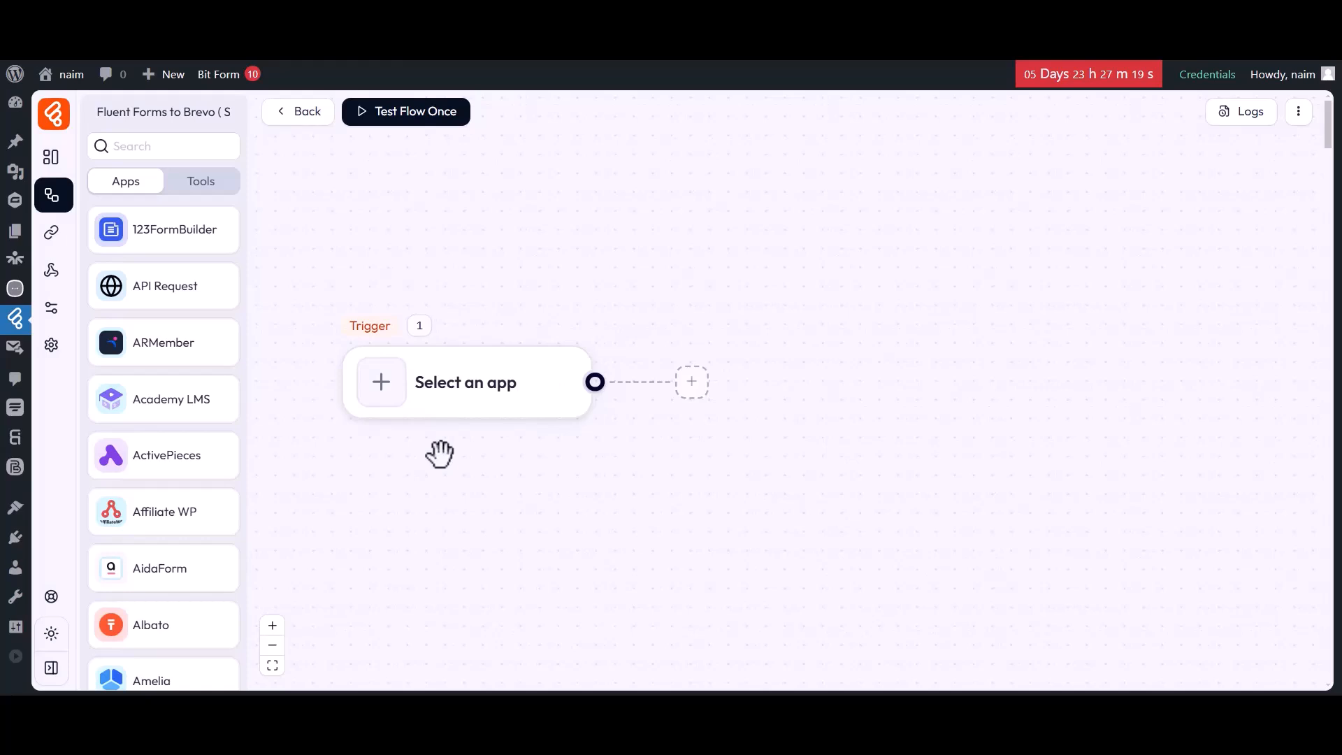
# Set the trigger to Fluent Forms Submission Inserted on Simple Contact Form.
pyautogui.click(381, 384)
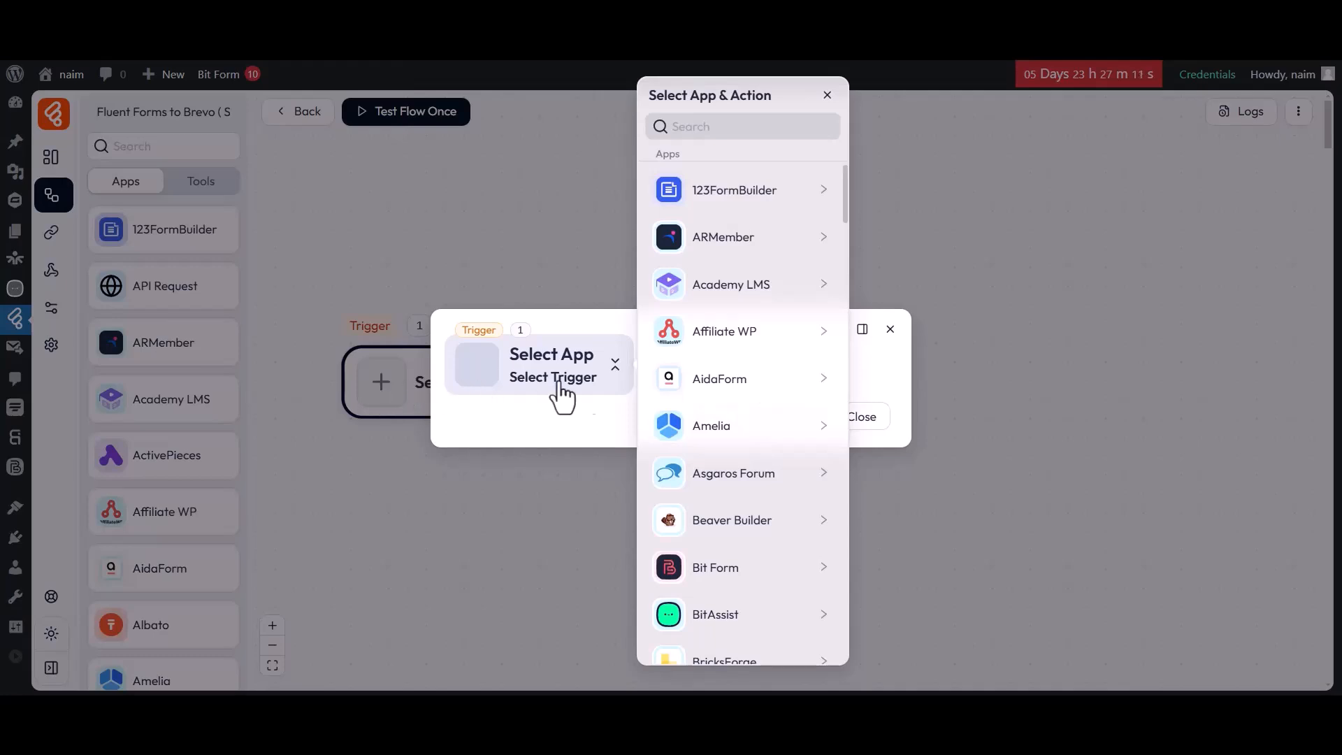
pyautogui.scroll(-10, 742, 538)
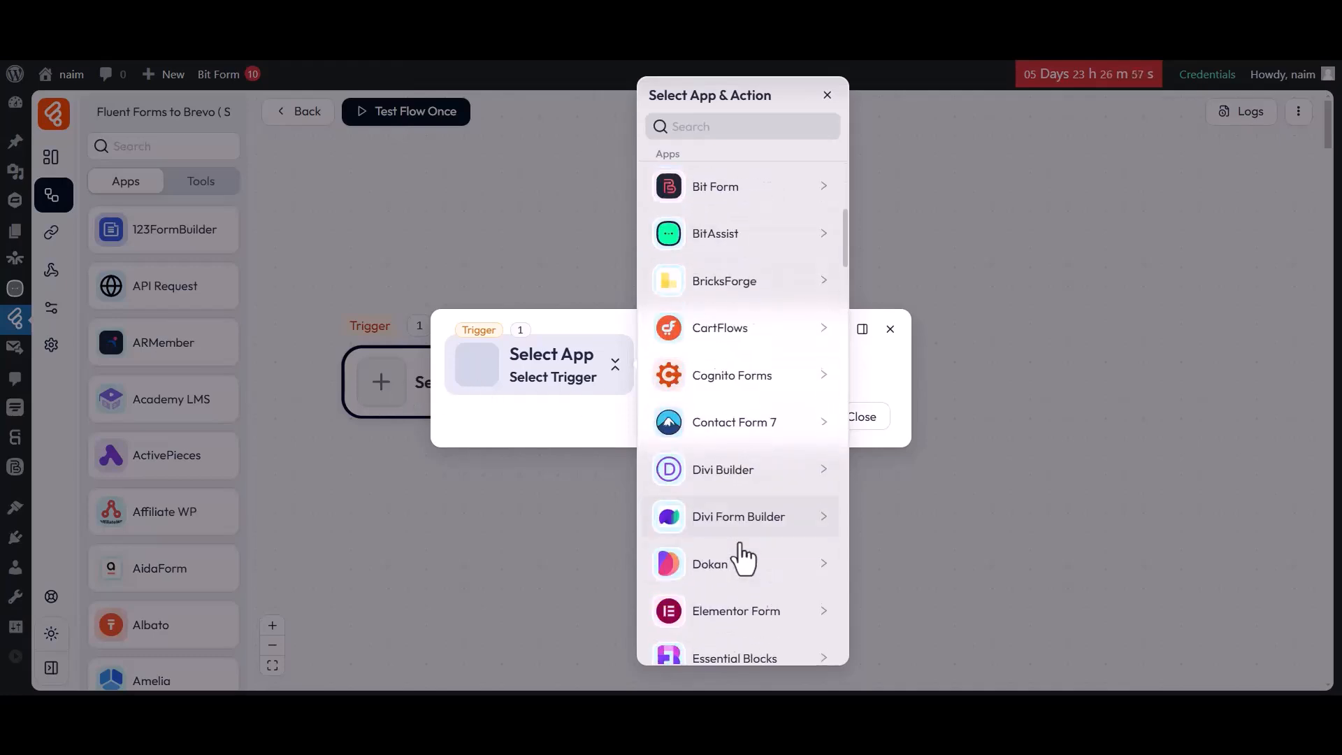
pyautogui.click(737, 461)
pyautogui.click(898, 204)
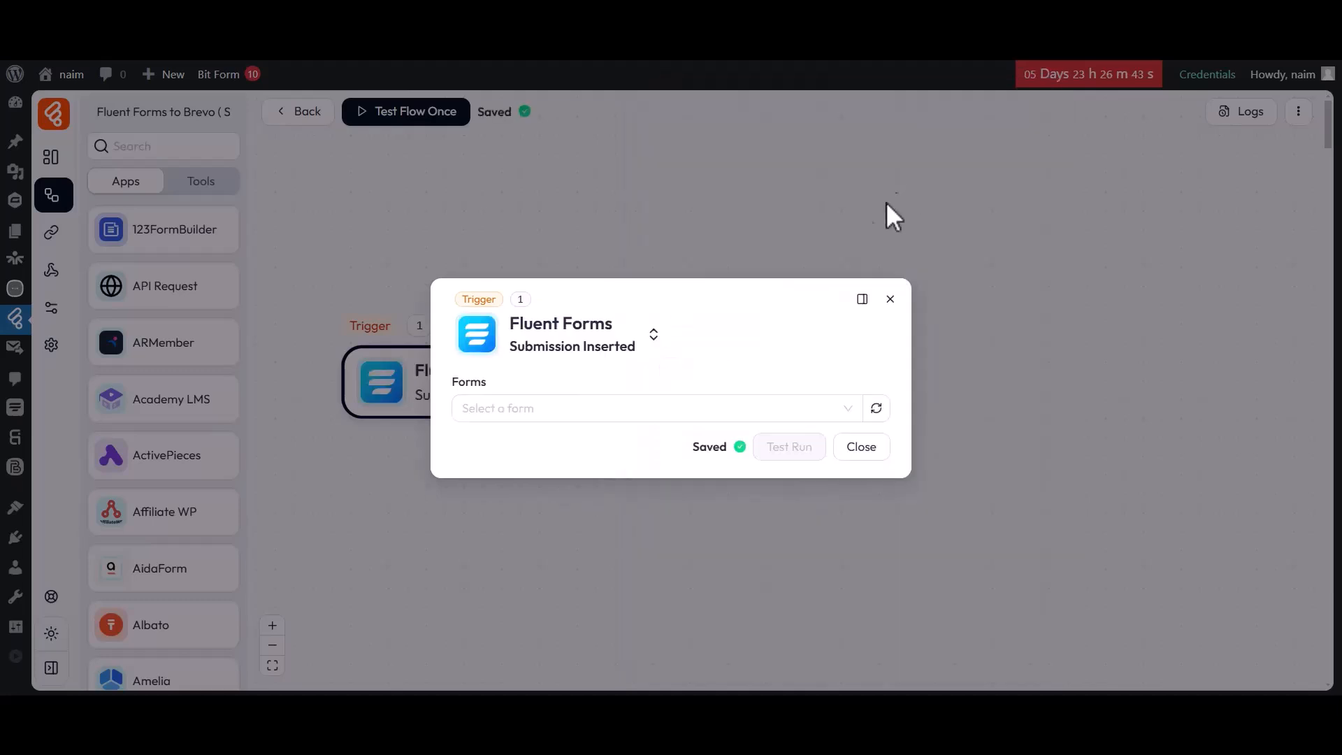
pyautogui.click(498, 409)
pyautogui.click(497, 528)
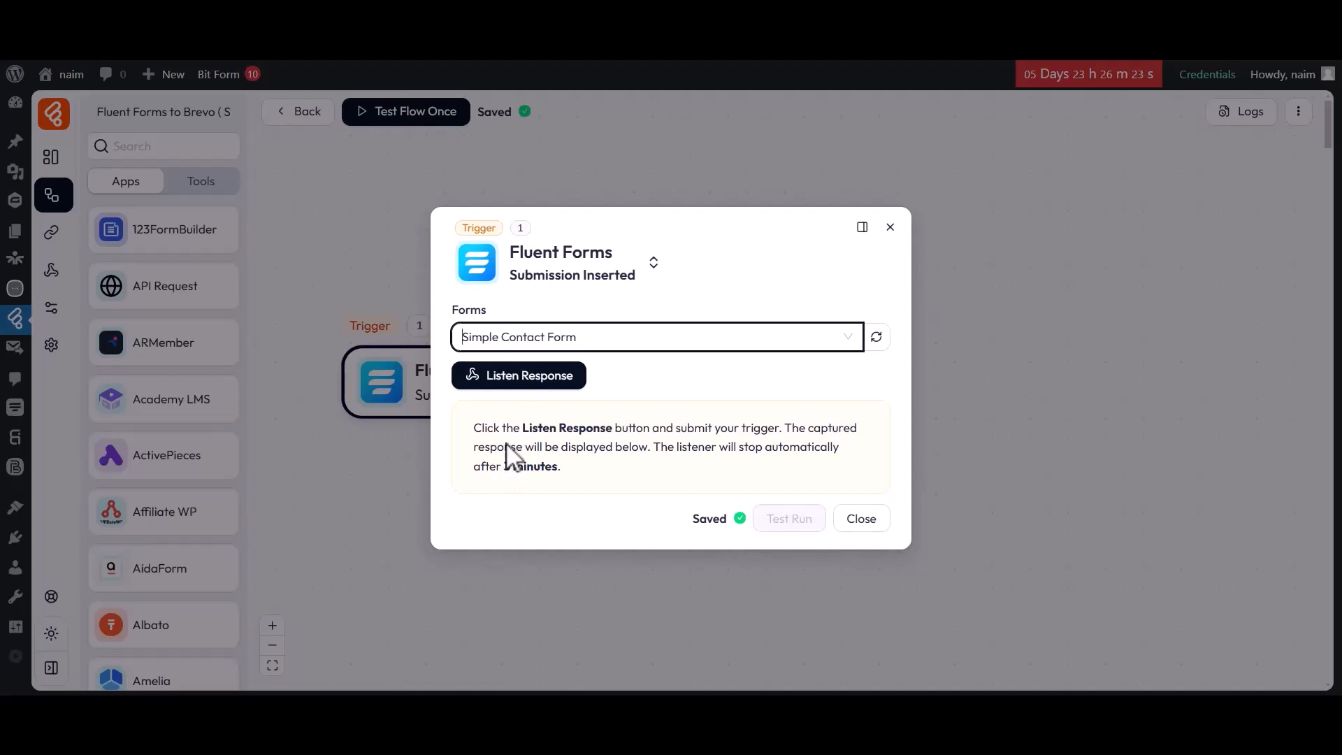
# Listen for a response and submit a test entry named Bit Apps with an email address.
pyautogui.click(516, 378)
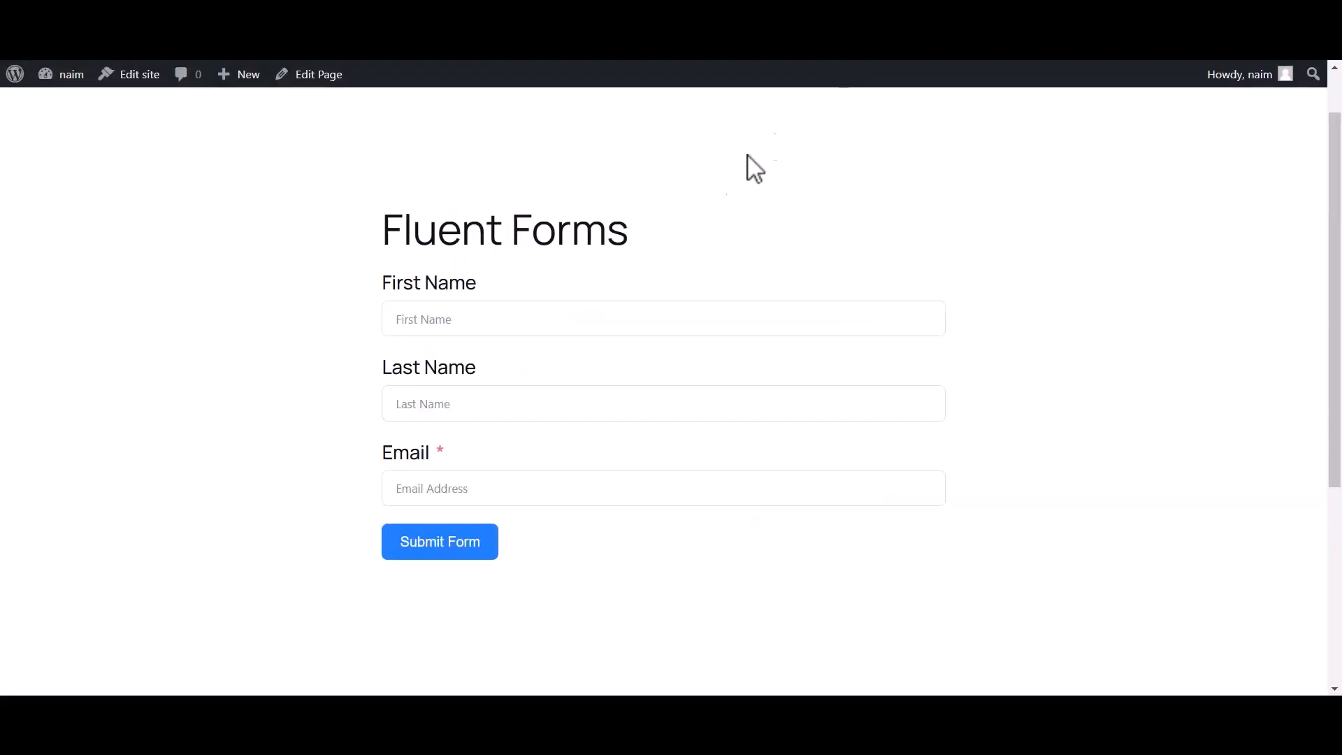
pyautogui.write('Bit')
pyautogui.click(470, 405)
pyautogui.write('Apps')
pyautogui.click(421, 492)
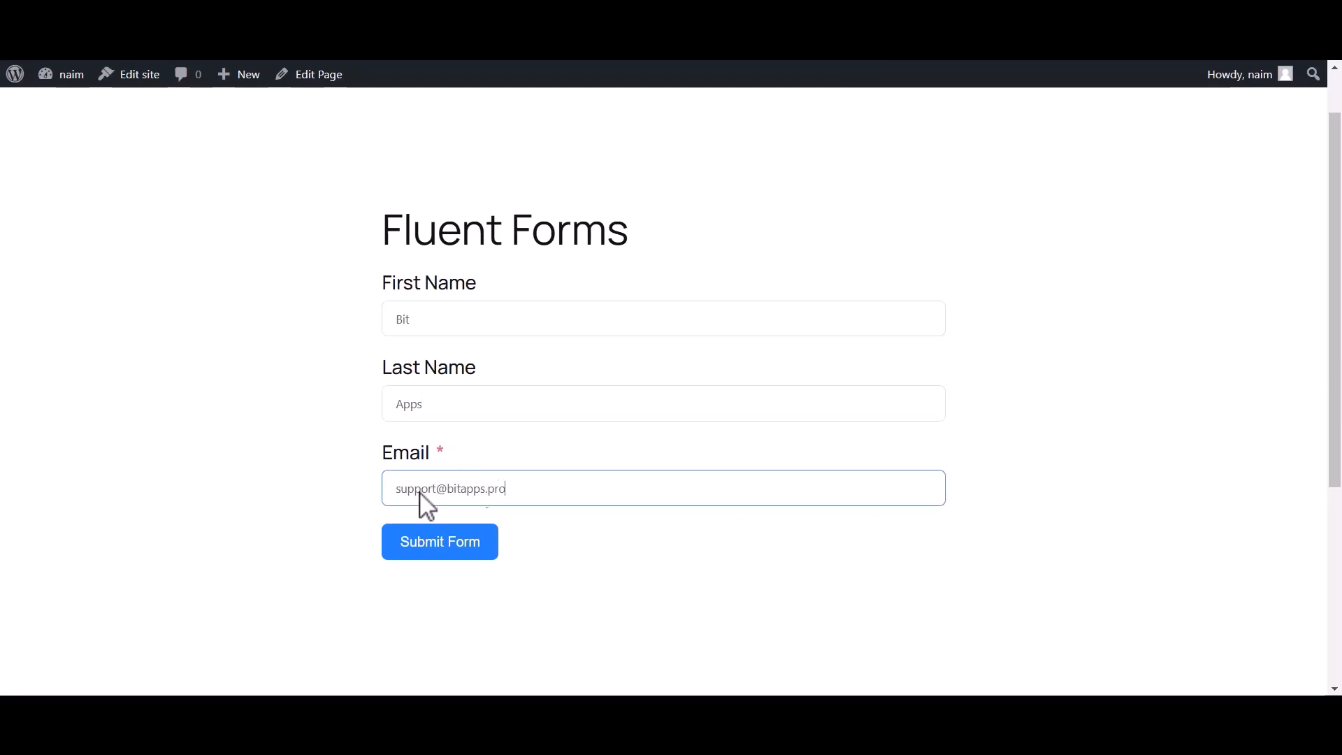
pyautogui.click(422, 552)
pyautogui.moveTo(398, 307); pyautogui.dragTo(899, 339)
pyautogui.click(900, 339)
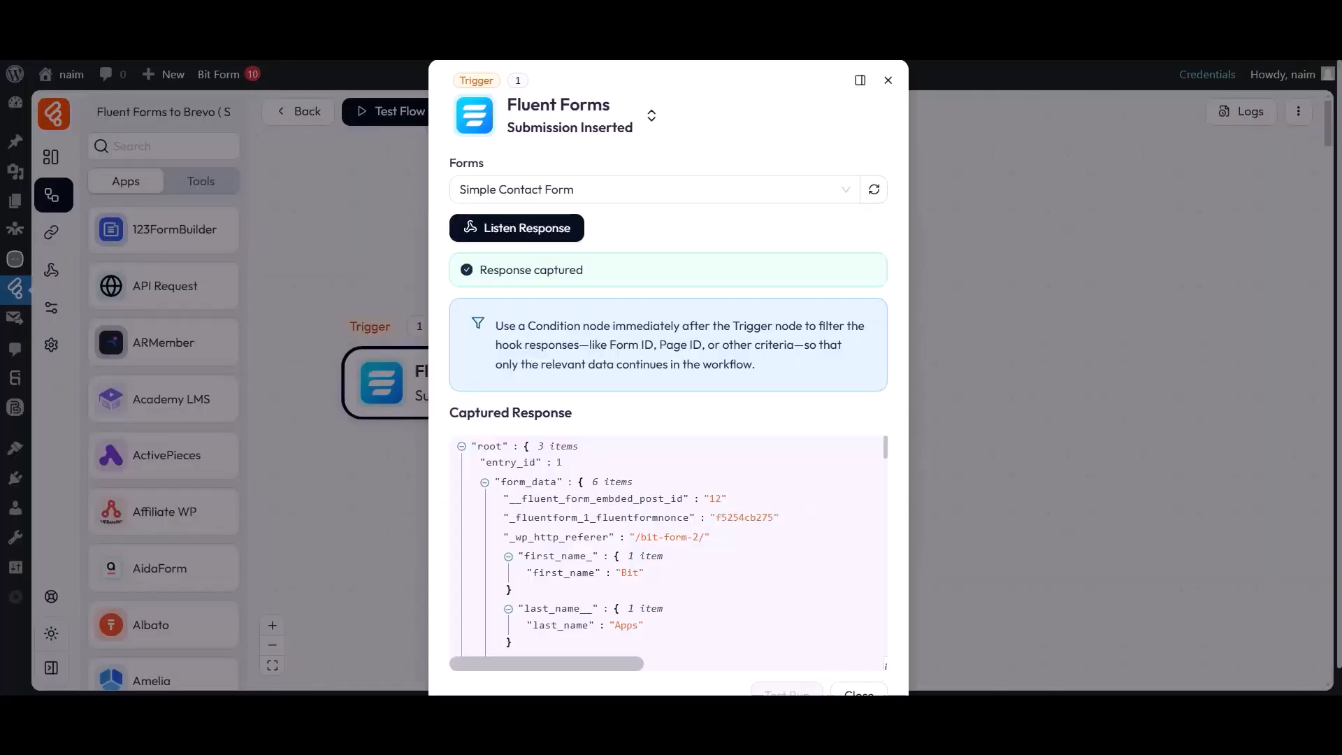
# Review the captured submission data and close the trigger settings.
pyautogui.scroll(-1, 533, 473)
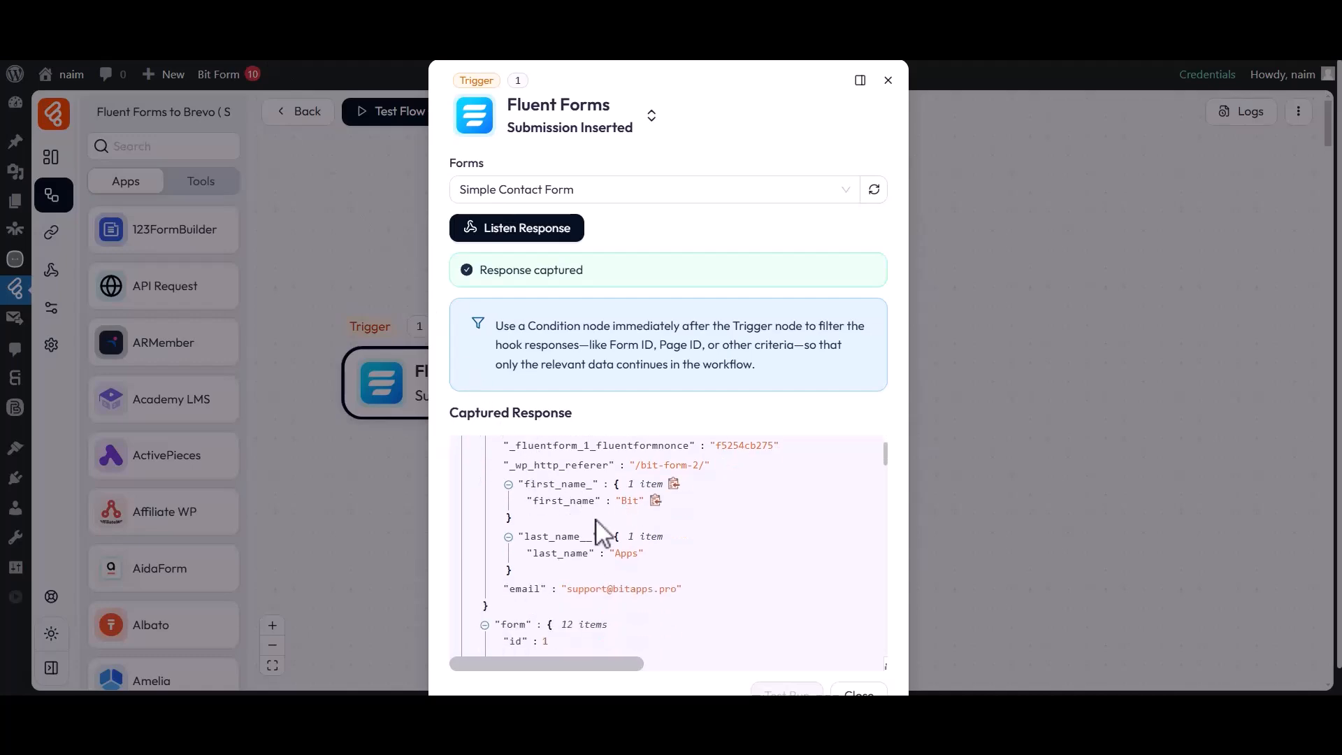
pyautogui.scroll(-15, 576, 624)
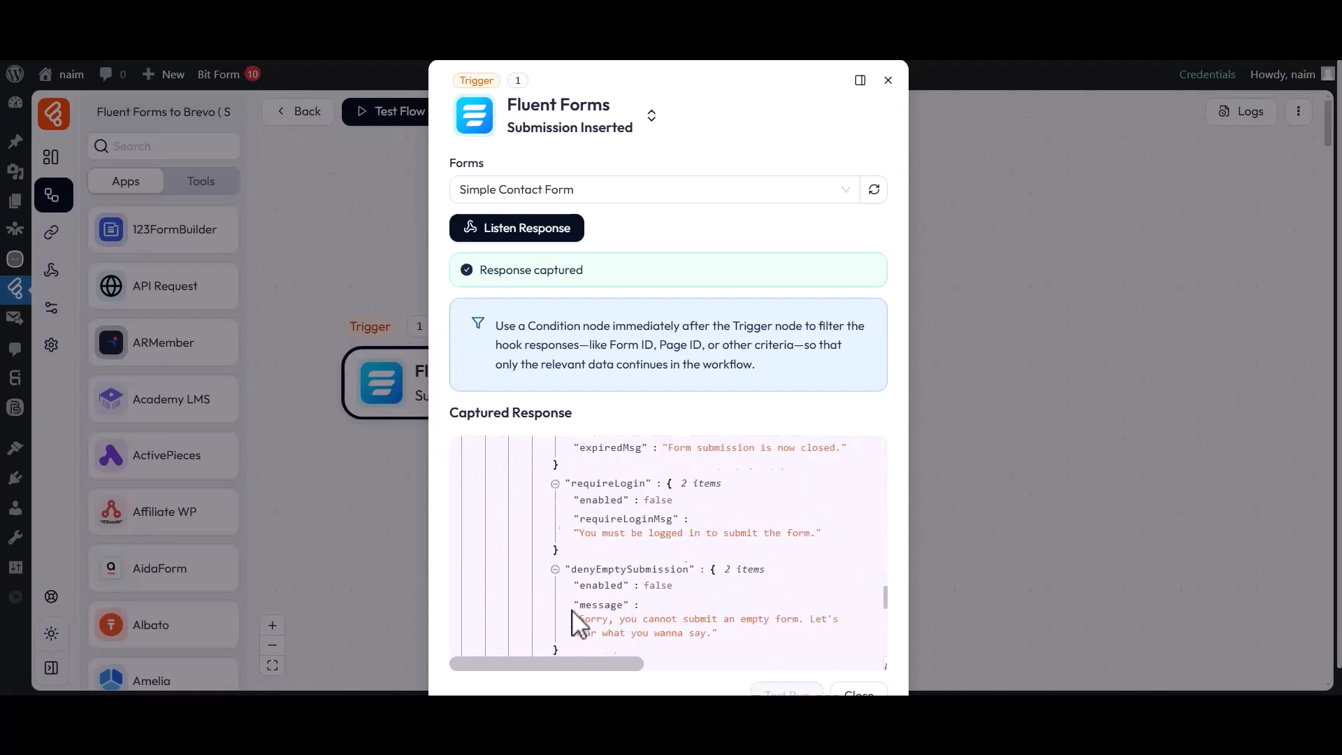
pyautogui.scroll(-1, 574, 618)
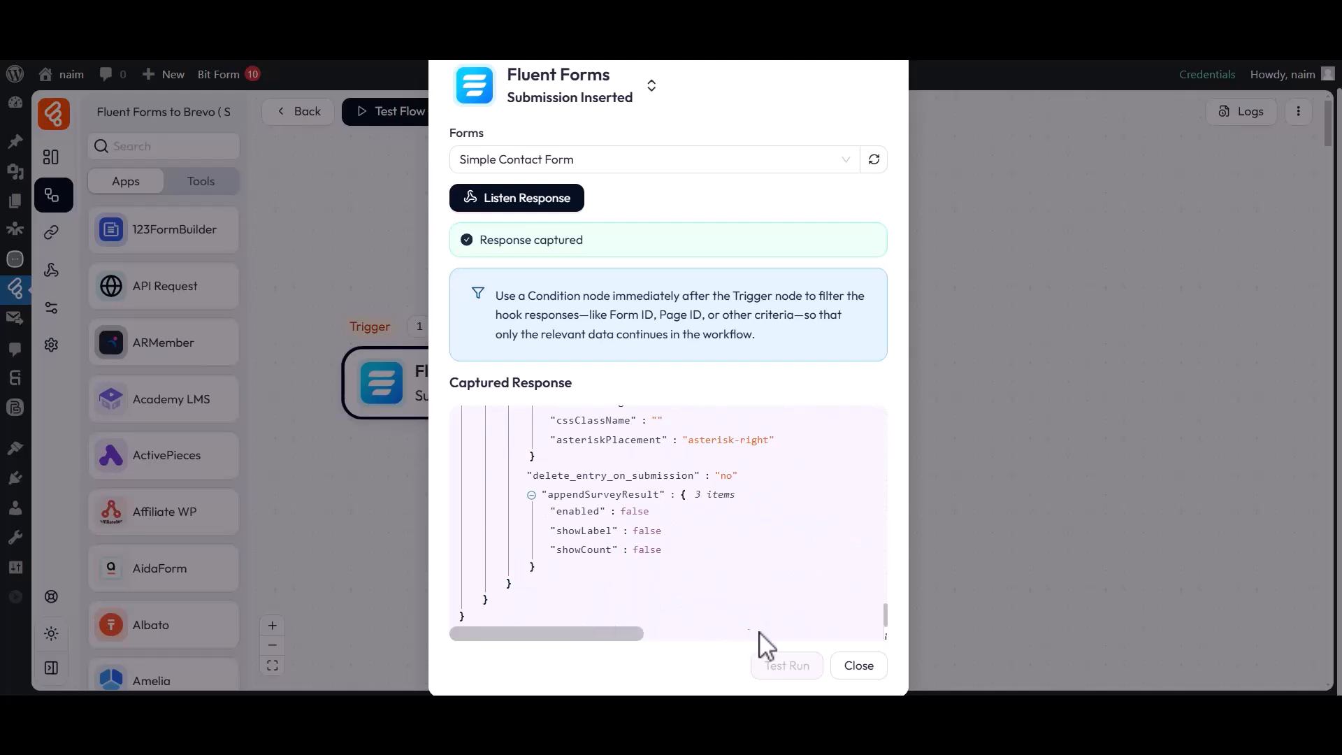
pyautogui.click(859, 666)
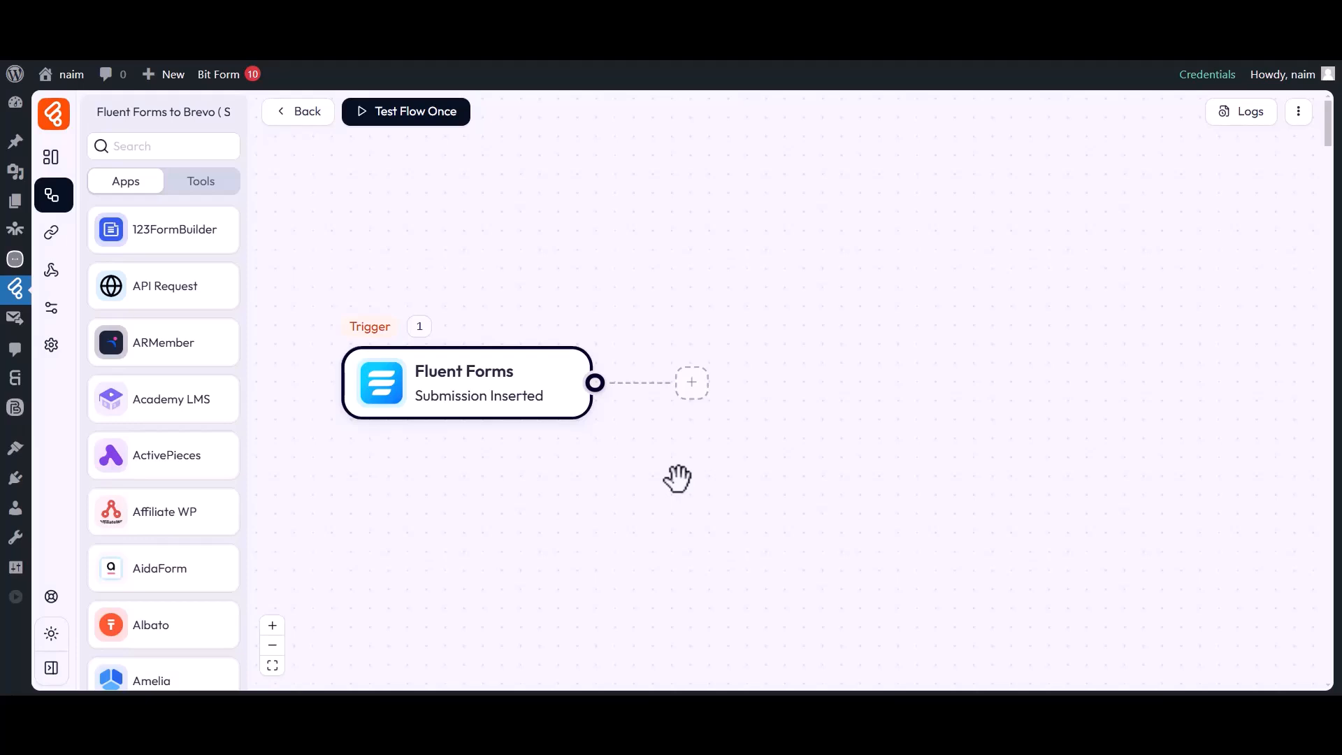
# Add a Brevo (Sendinblue) Create Contact action after the Fluent Forms trigger.
pyautogui.click(691, 382)
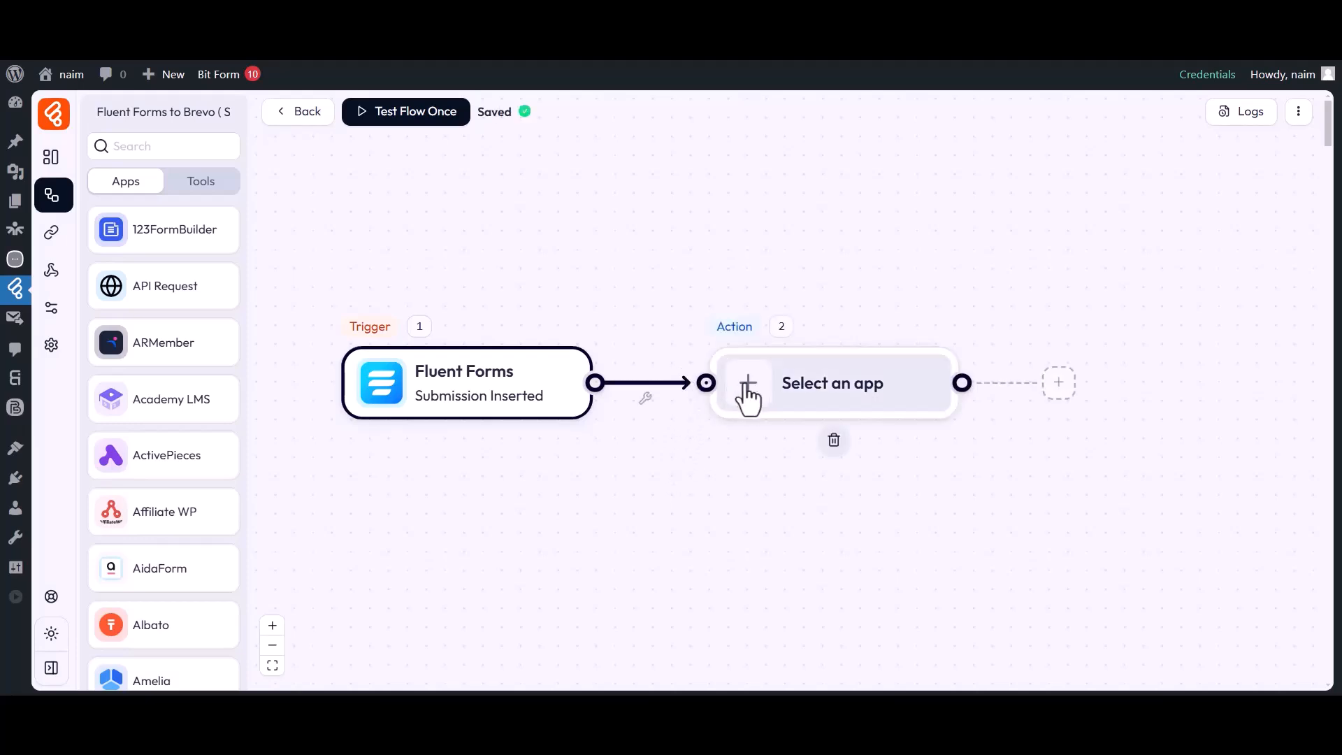
pyautogui.click(743, 398)
pyautogui.click(690, 127)
pyautogui.write('Brevo ( S')
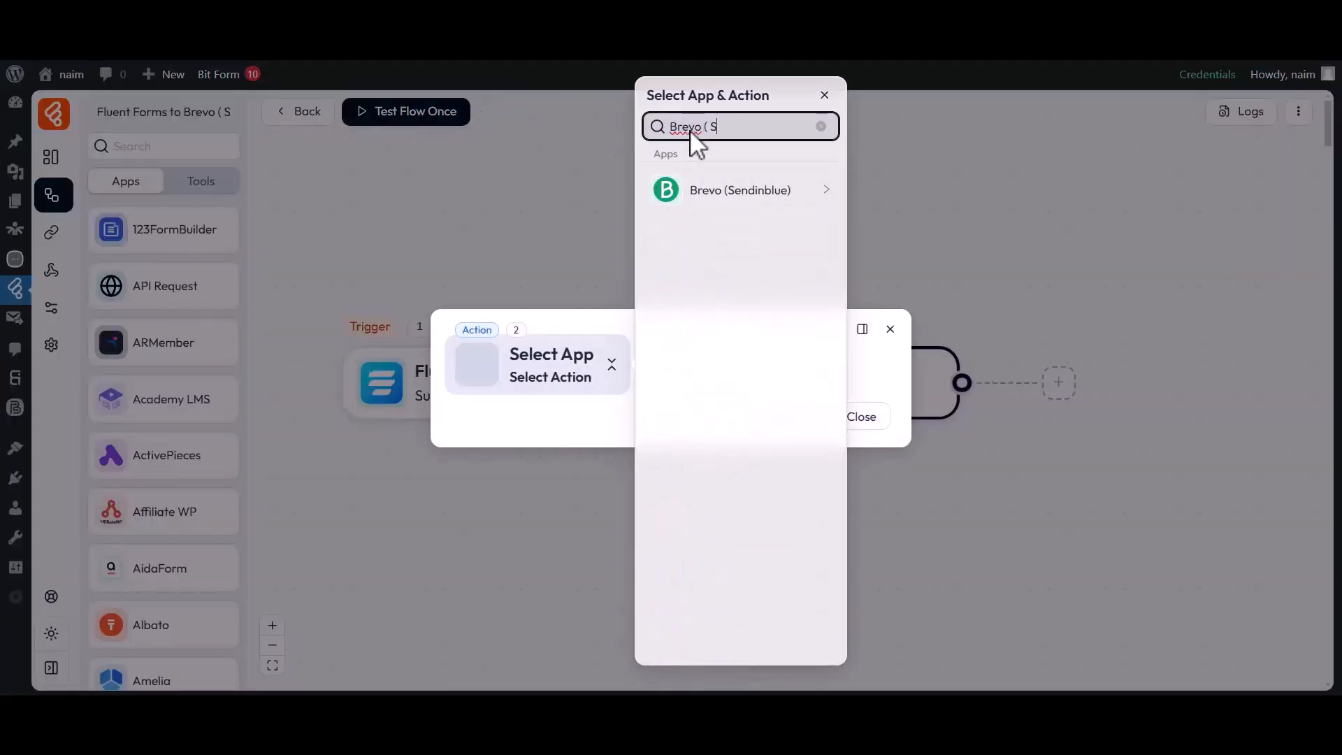
pyautogui.write('endinblue )')
pyautogui.click(713, 195)
pyautogui.click(894, 186)
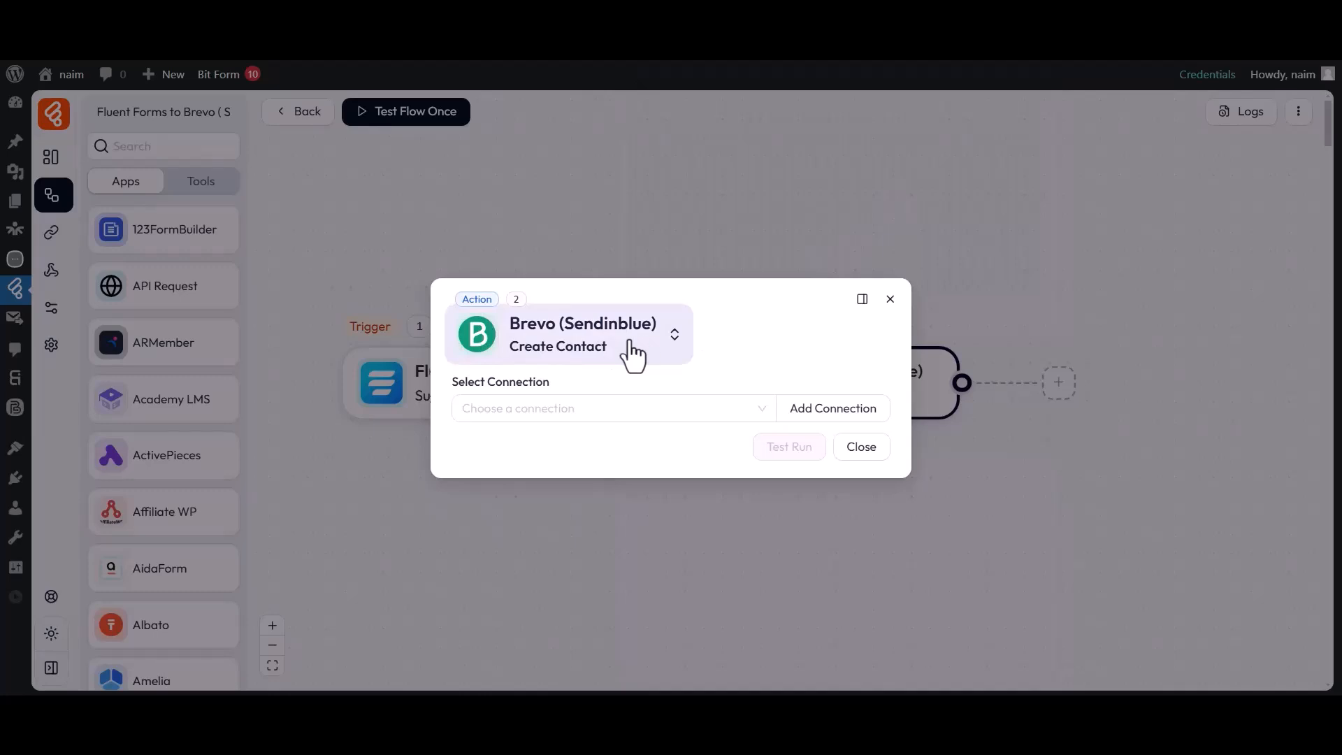
# Start a new Brevo API-key connection and open Brevo's API keys page for credentials.
pyautogui.moveTo(458, 397); pyautogui.dragTo(554, 392)
pyautogui.click(557, 404)
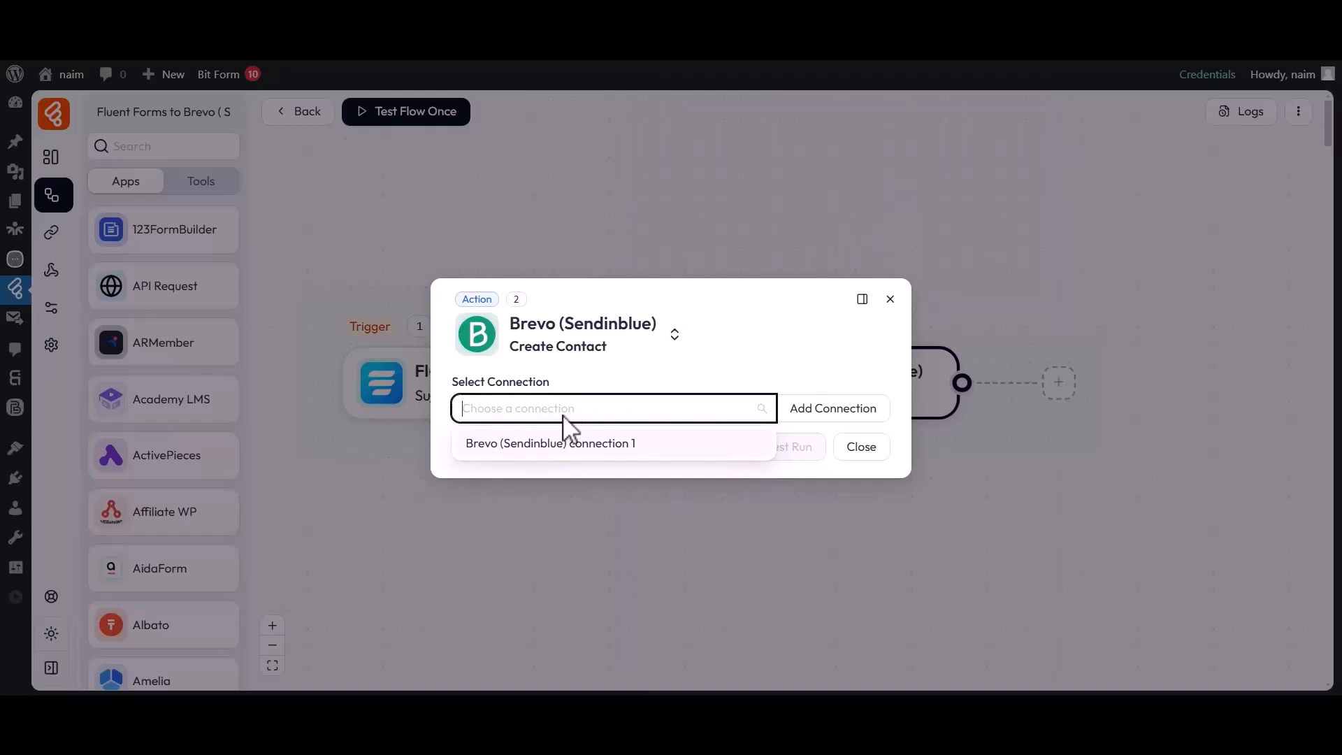
pyautogui.click(835, 412)
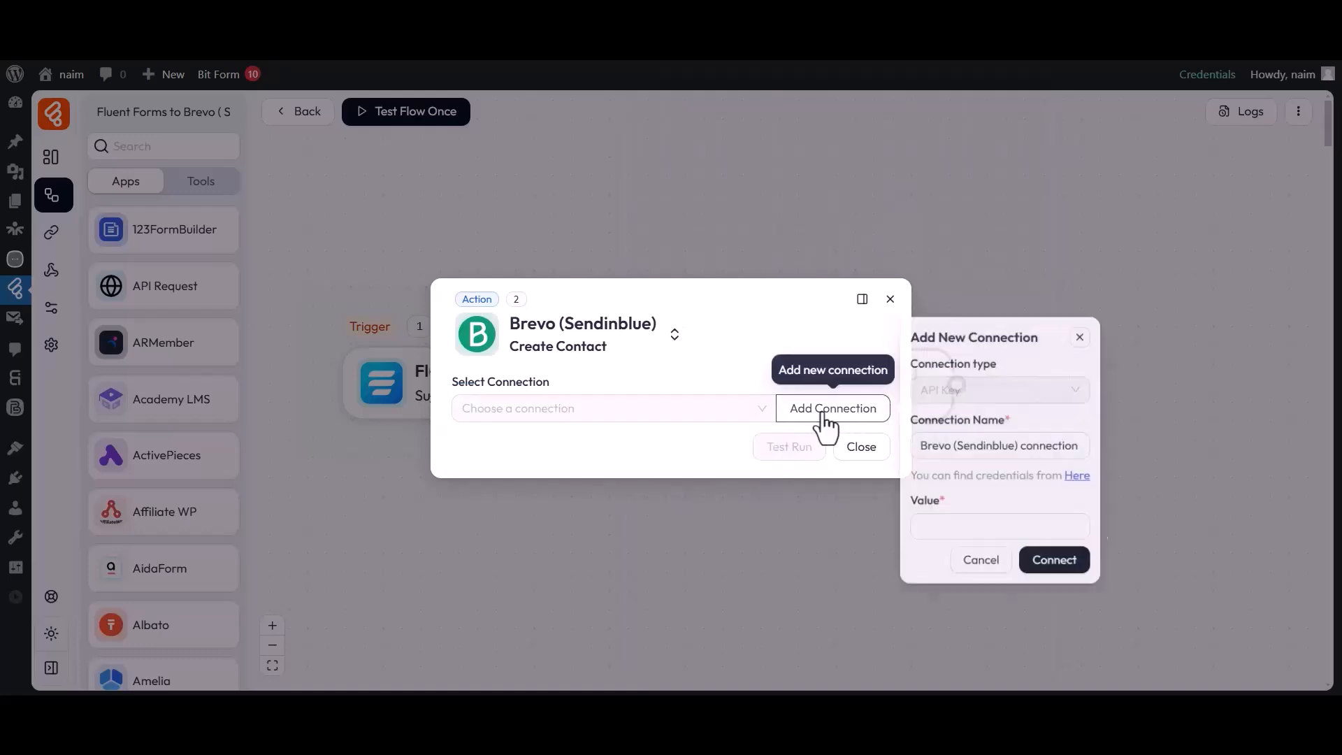
pyautogui.moveTo(911, 377); pyautogui.dragTo(1012, 376)
pyautogui.moveTo(922, 404); pyautogui.dragTo(1088, 405)
pyautogui.click(1088, 406)
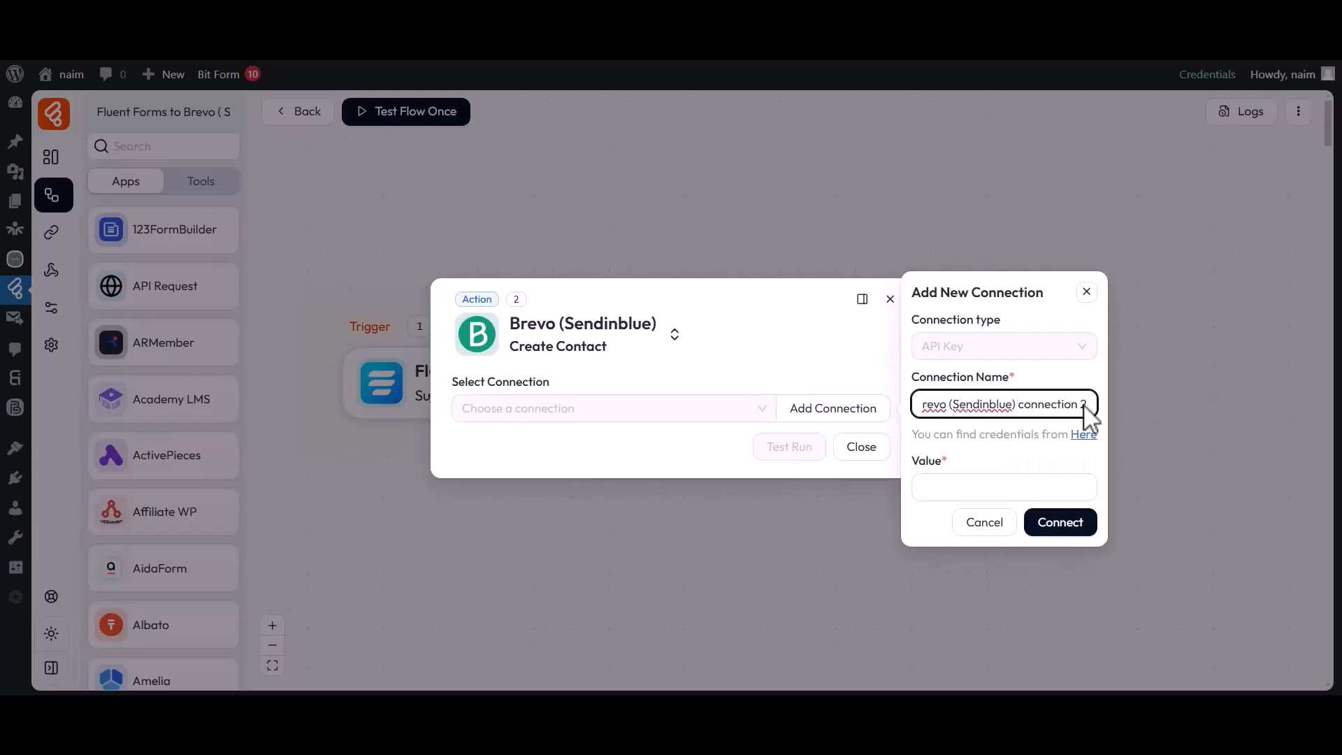
pyautogui.click(947, 464)
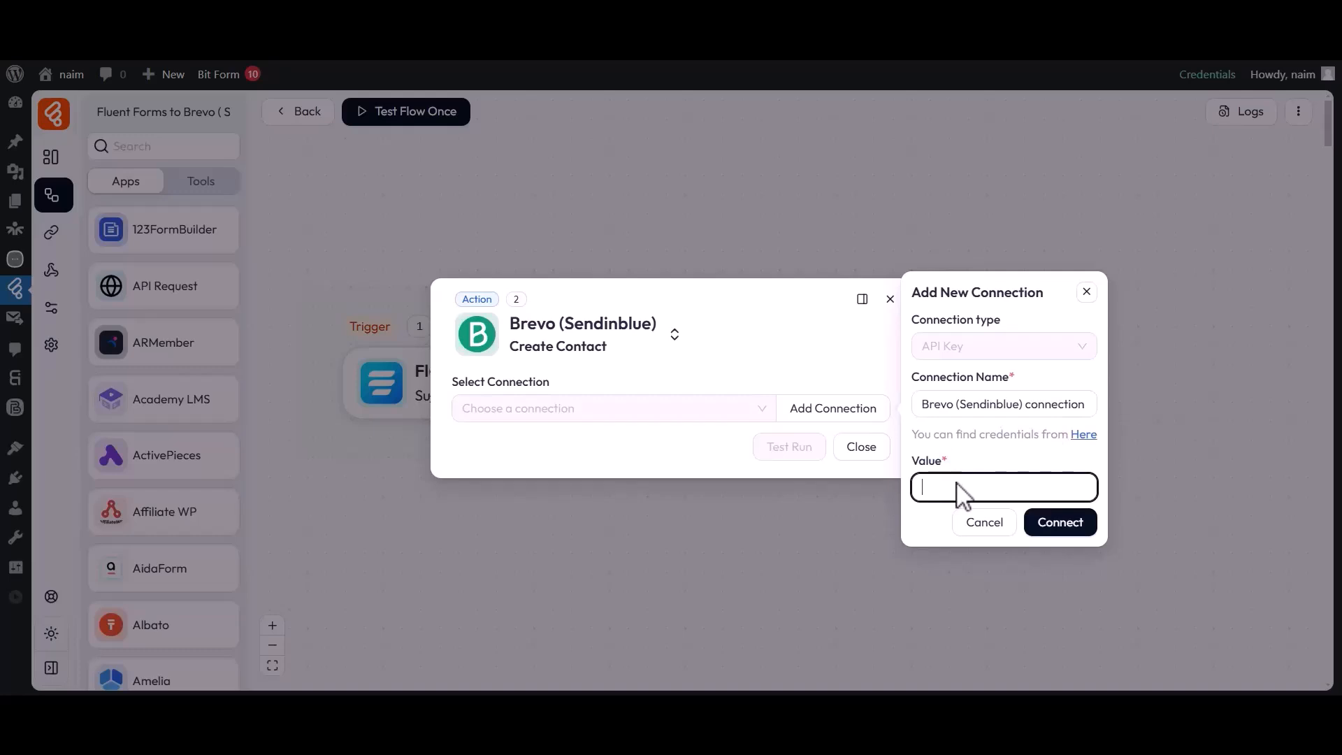
pyautogui.click(1084, 434)
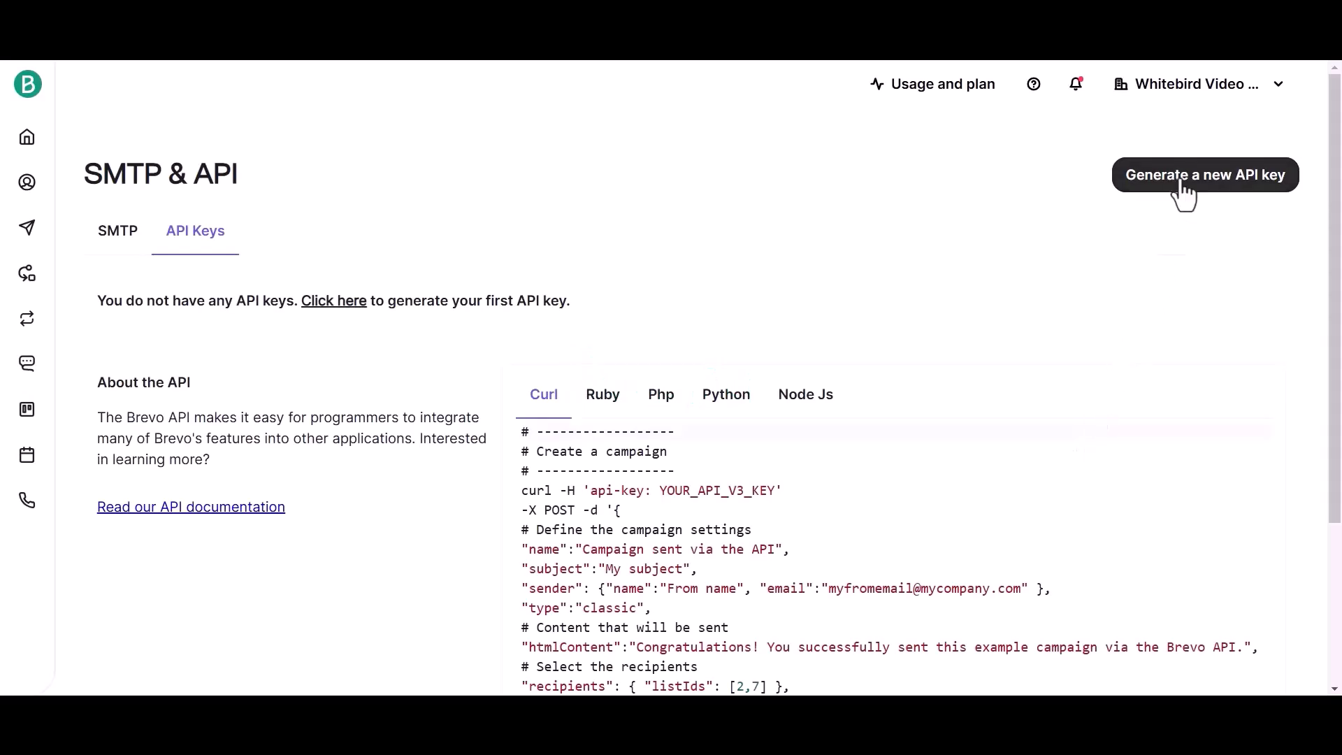
# Generate a new Brevo API key named 'For Bit Flows'.
pyautogui.click(1146, 187)
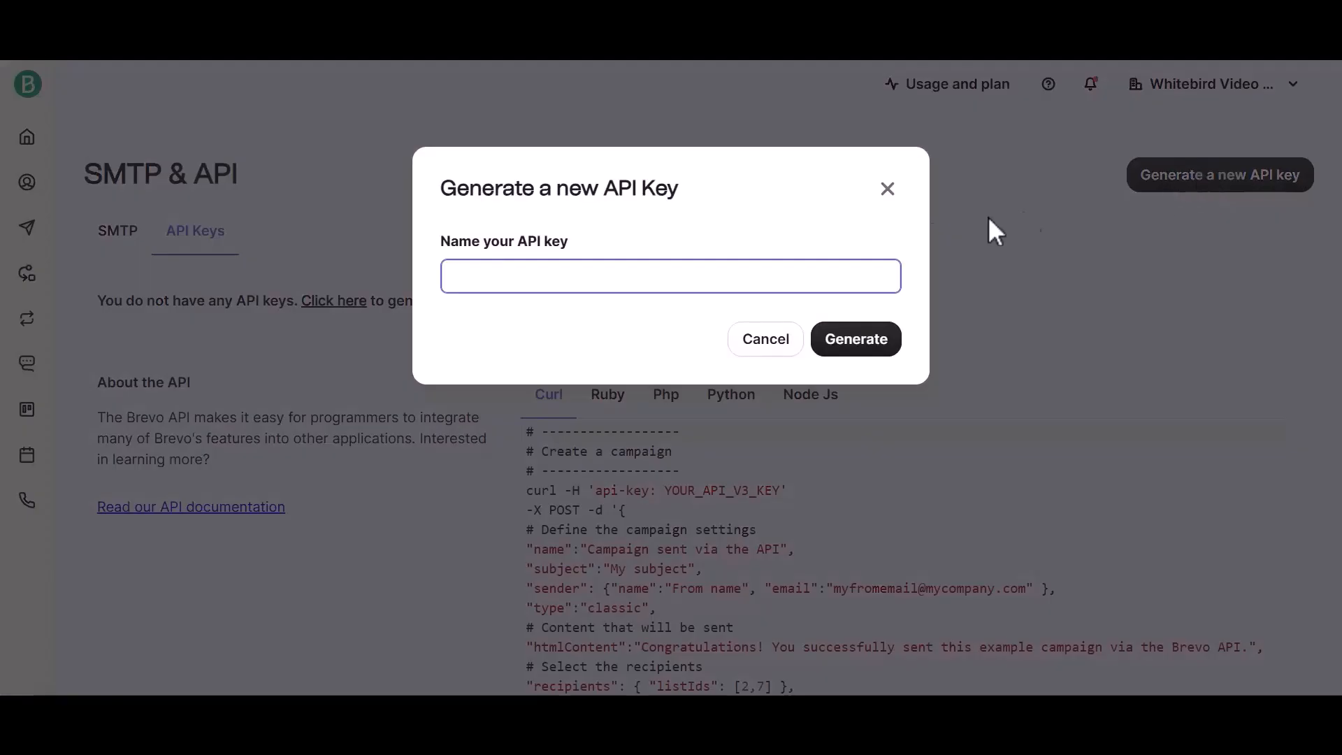
pyautogui.moveTo(442, 241); pyautogui.dragTo(555, 245)
pyautogui.click(582, 280)
pyautogui.write('For Bit Flows')
pyautogui.click(854, 343)
pyautogui.moveTo(444, 189); pyautogui.dragTo(463, 190)
pyautogui.click(568, 209)
# Copy the generated API key into the Bit Flows connection's Value field.
pyautogui.moveTo(458, 334); pyautogui.dragTo(874, 339)
pyautogui.click(884, 325)
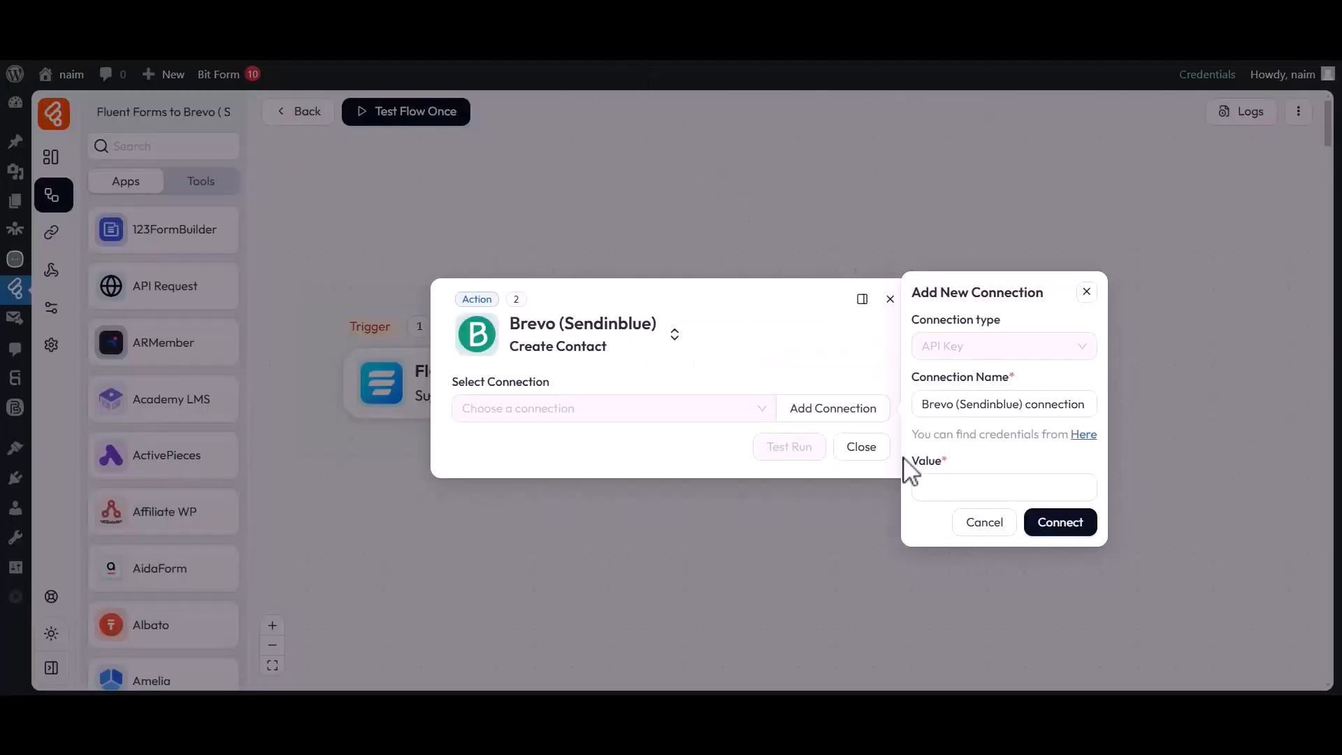
pyautogui.moveTo(903, 459); pyautogui.dragTo(946, 473)
pyautogui.click(945, 493)
pyautogui.hotkey('ctrl', 'v')
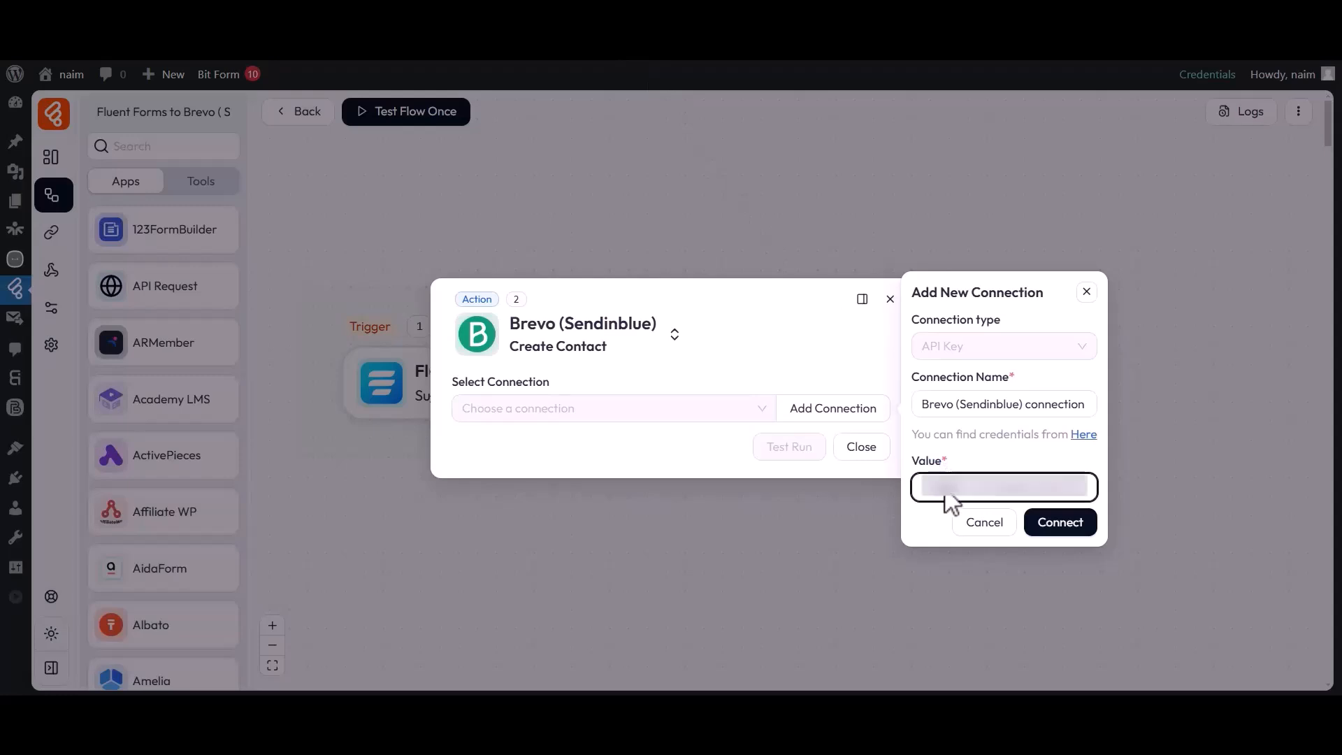
# Save the Brevo connection and choose the Bit Flows contact list.
pyautogui.click(1053, 529)
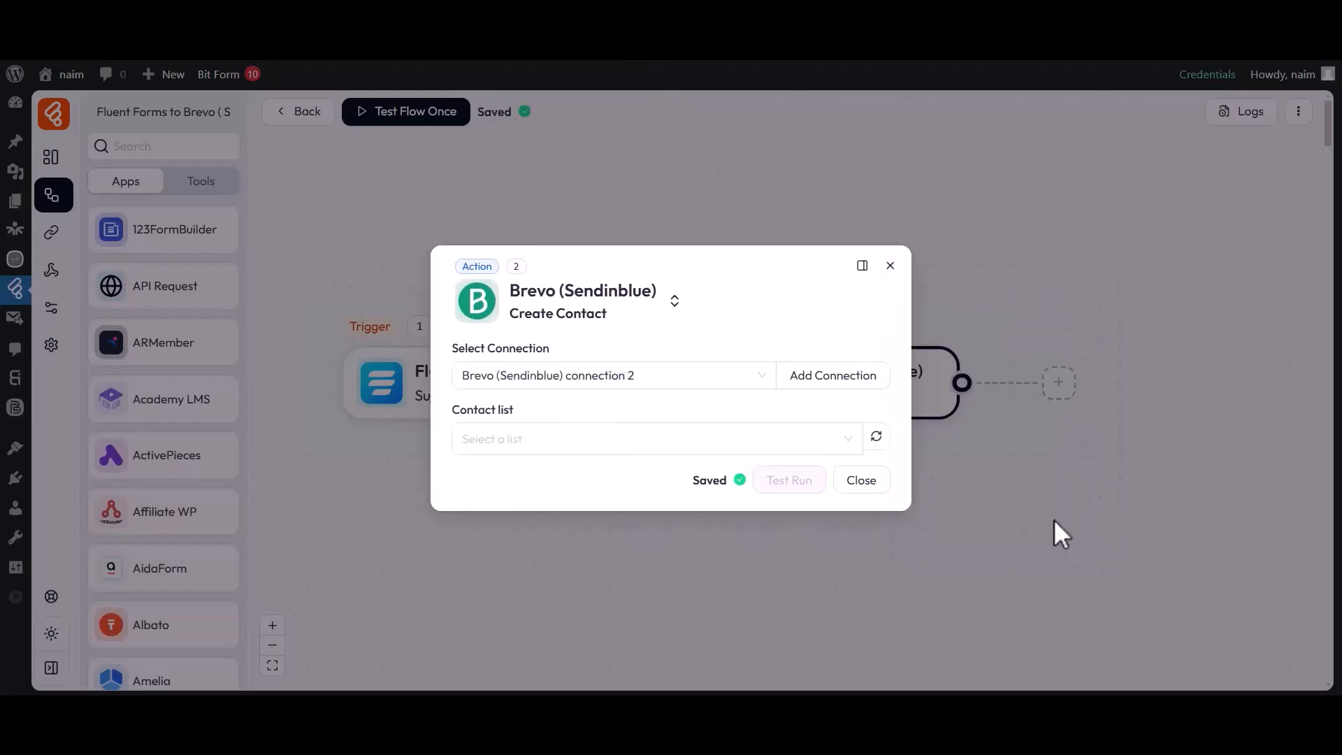
pyautogui.click(549, 351)
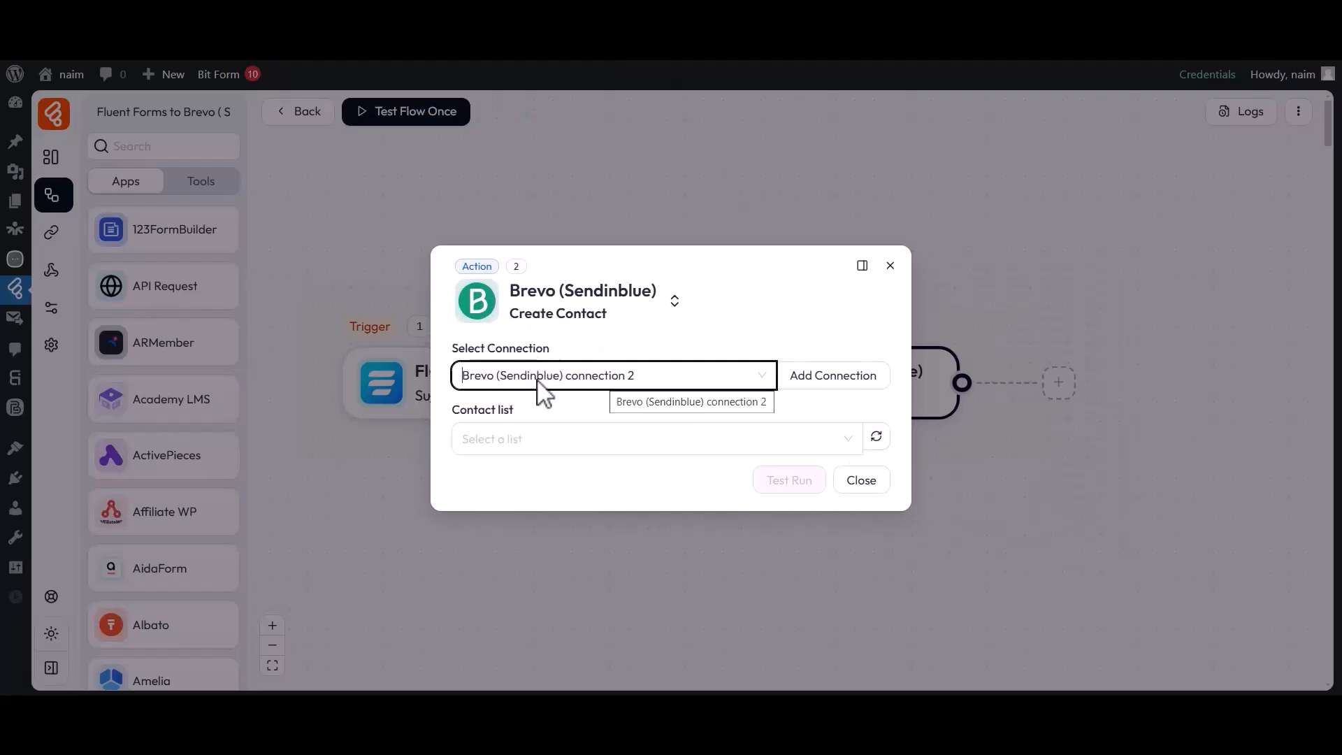
pyautogui.doubleClick(485, 416)
pyautogui.click(515, 428)
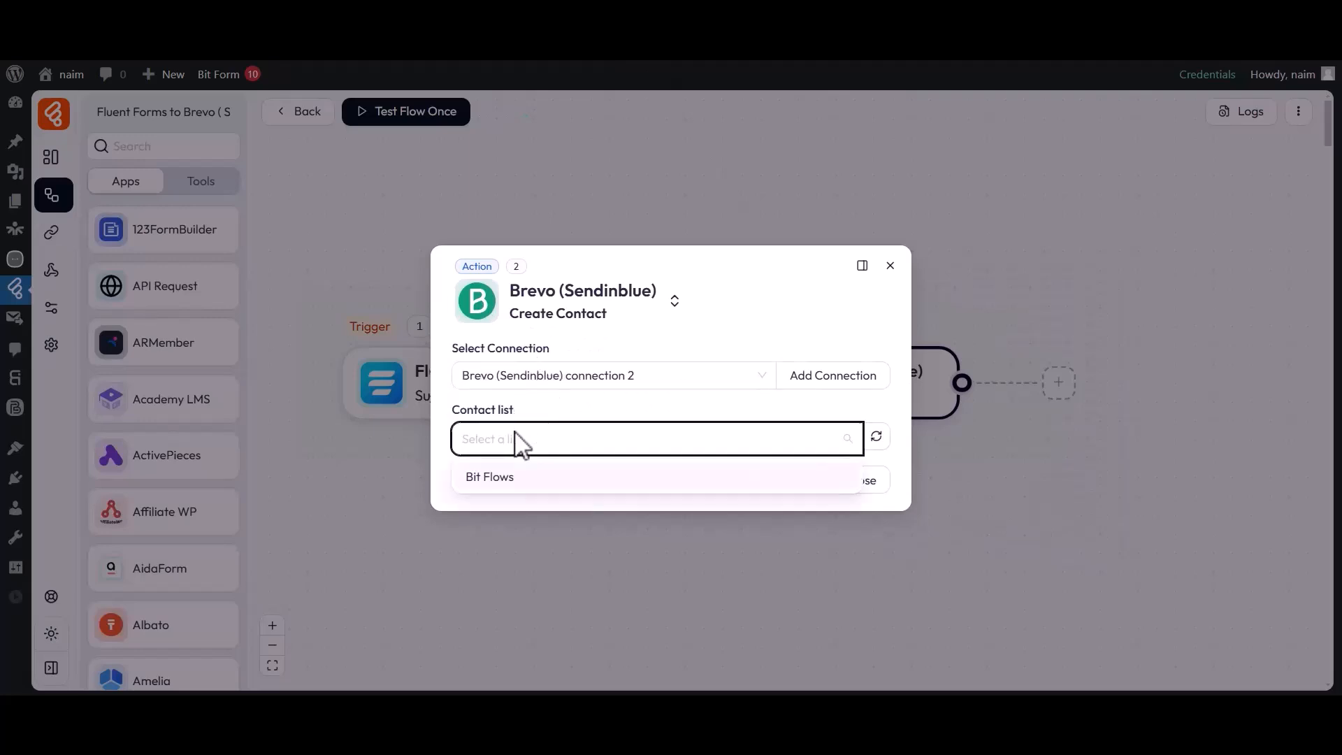
pyautogui.click(515, 477)
pyautogui.click(529, 444)
# Map the Brevo FIRSTNAME field to the form's first_name_ value.
pyautogui.moveTo(456, 447); pyautogui.dragTo(533, 462)
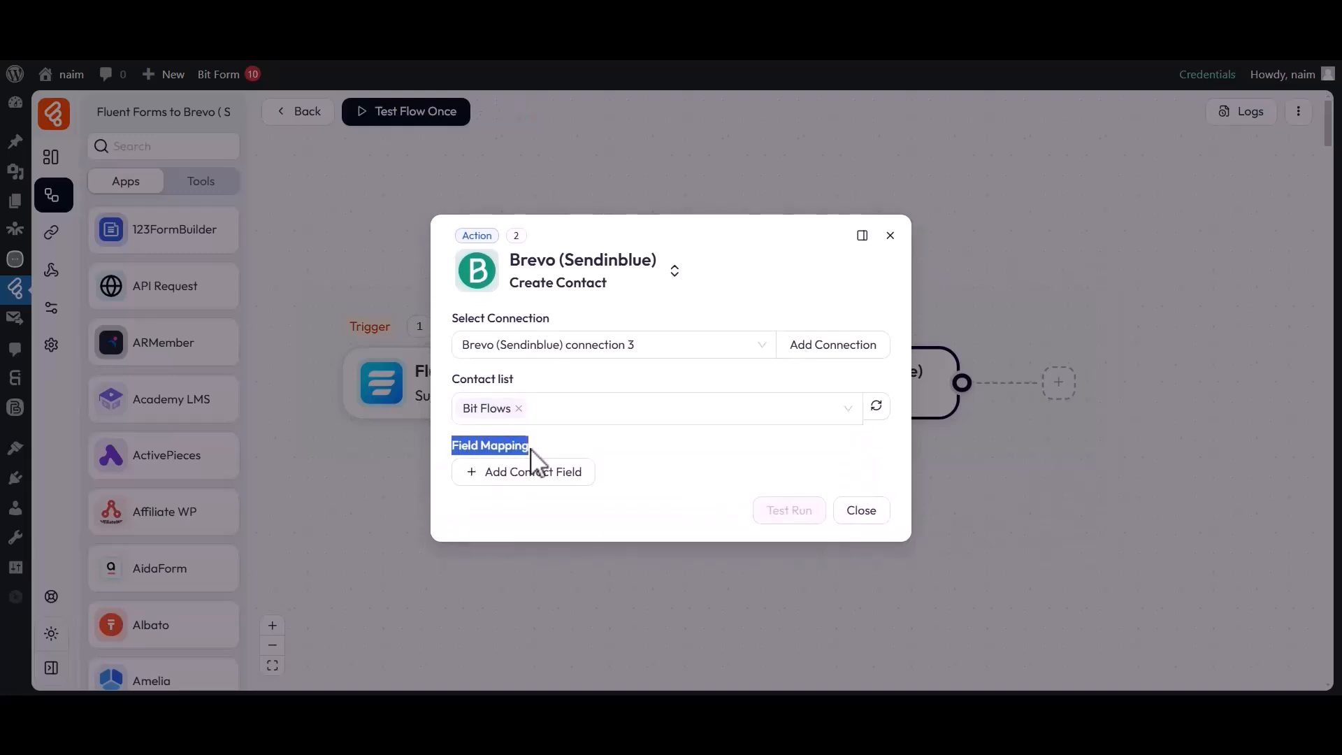
pyautogui.click(531, 470)
pyautogui.click(526, 465)
pyautogui.click(509, 375)
pyautogui.click(710, 467)
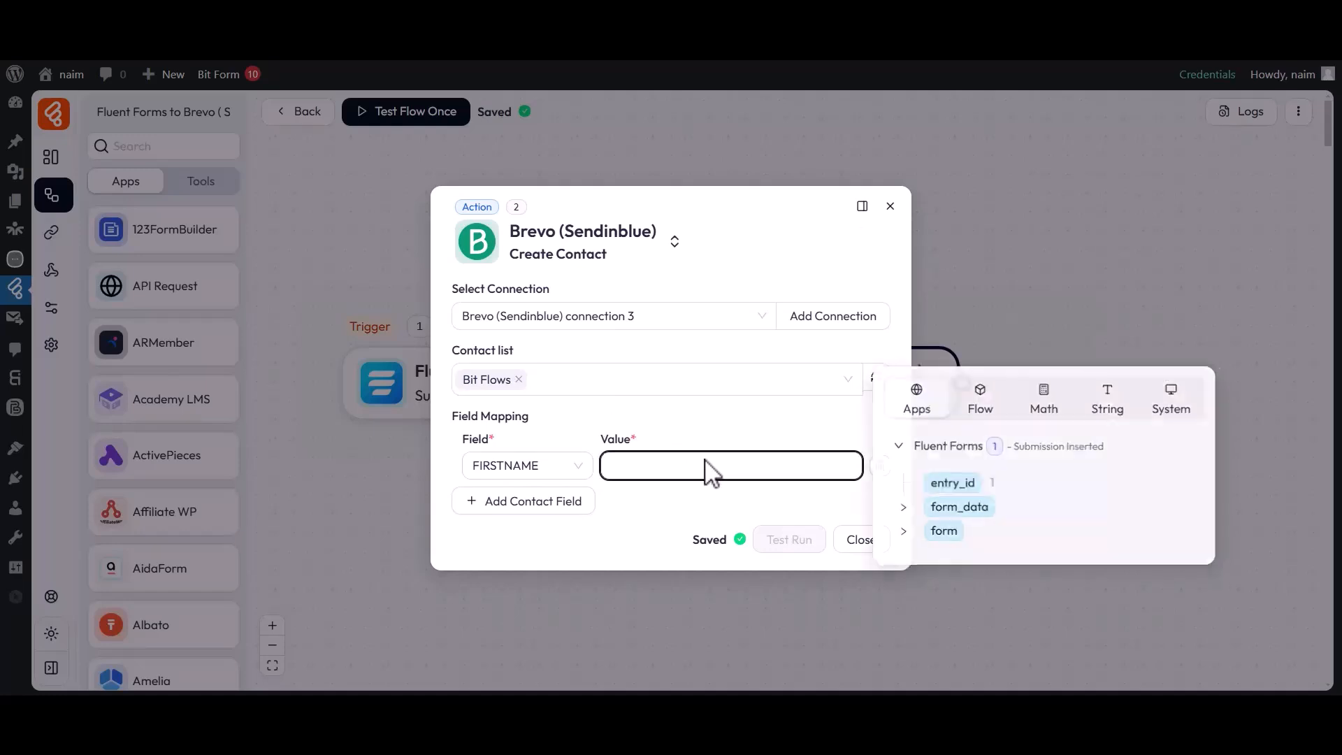
pyautogui.click(903, 507)
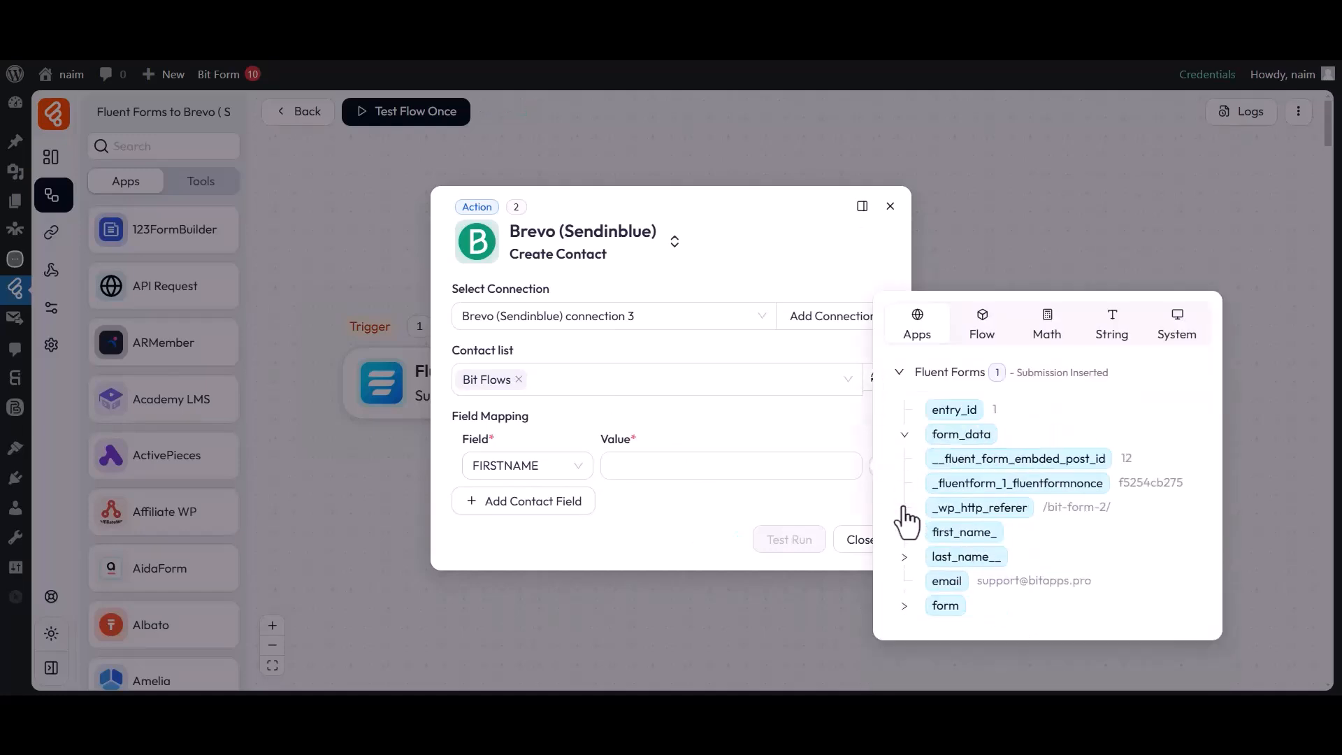
pyautogui.click(966, 532)
pyautogui.click(808, 521)
# Map the Brevo LASTNAME field to the form's last_name_ value.
pyautogui.click(517, 501)
pyautogui.click(517, 494)
pyautogui.click(494, 376)
pyautogui.click(773, 501)
pyautogui.click(902, 537)
pyautogui.click(950, 586)
pyautogui.click(822, 544)
# Map the Brevo Email field to the form's email value and close the action settings.
pyautogui.click(520, 531)
pyautogui.click(515, 539)
pyautogui.click(493, 294)
pyautogui.click(712, 526)
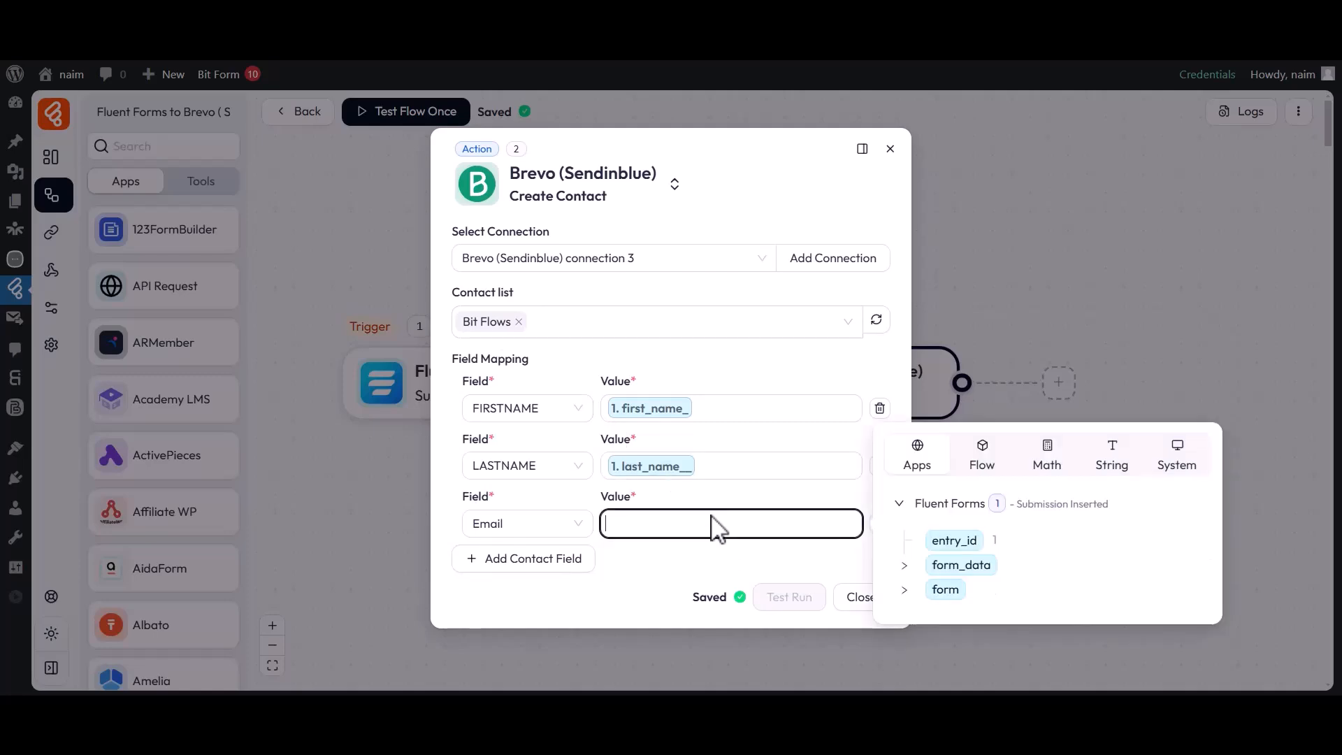
pyautogui.click(902, 565)
pyautogui.click(943, 638)
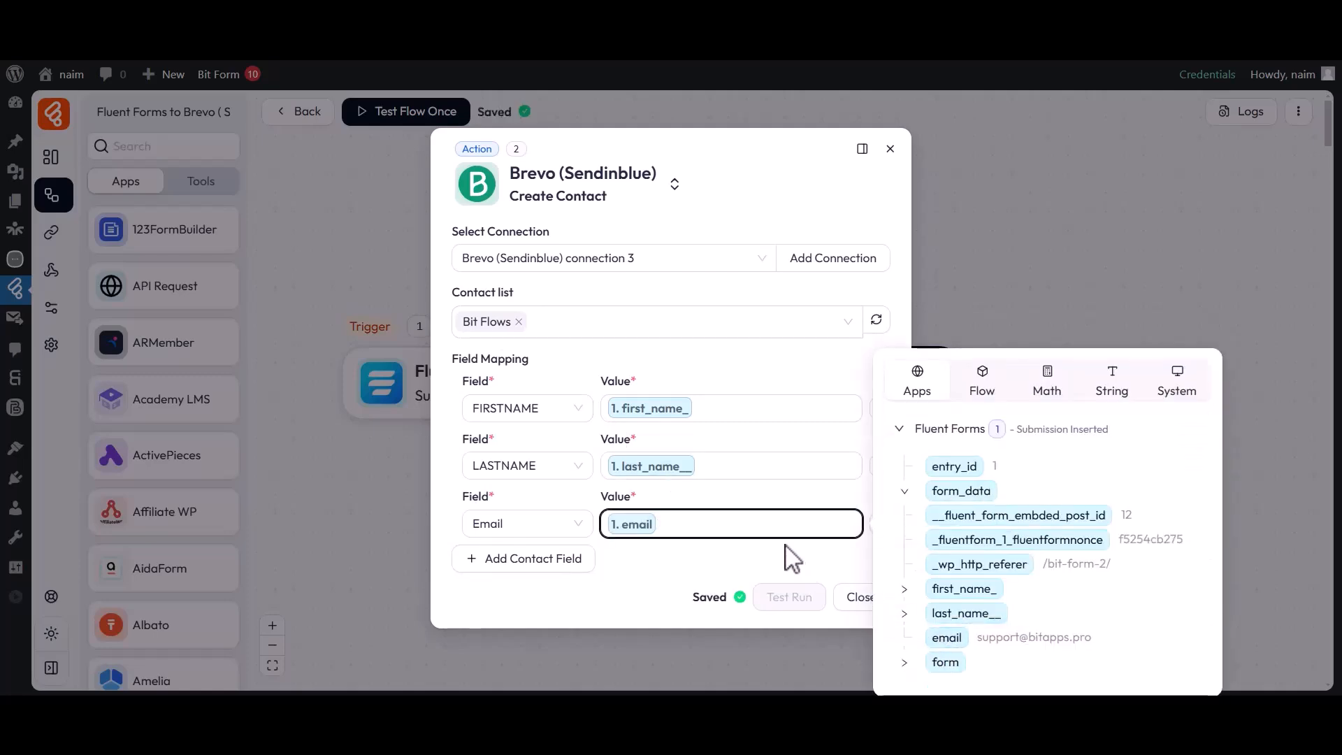
pyautogui.click(790, 555)
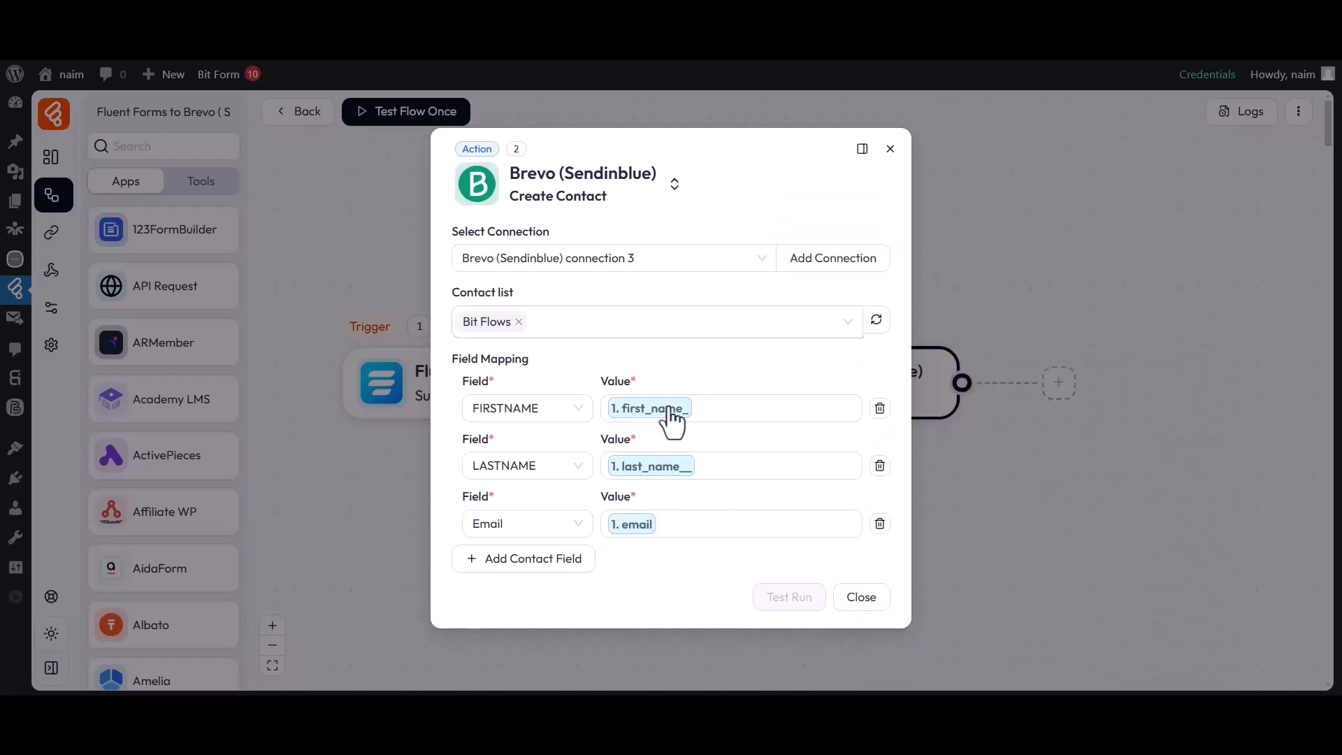
pyautogui.click(862, 601)
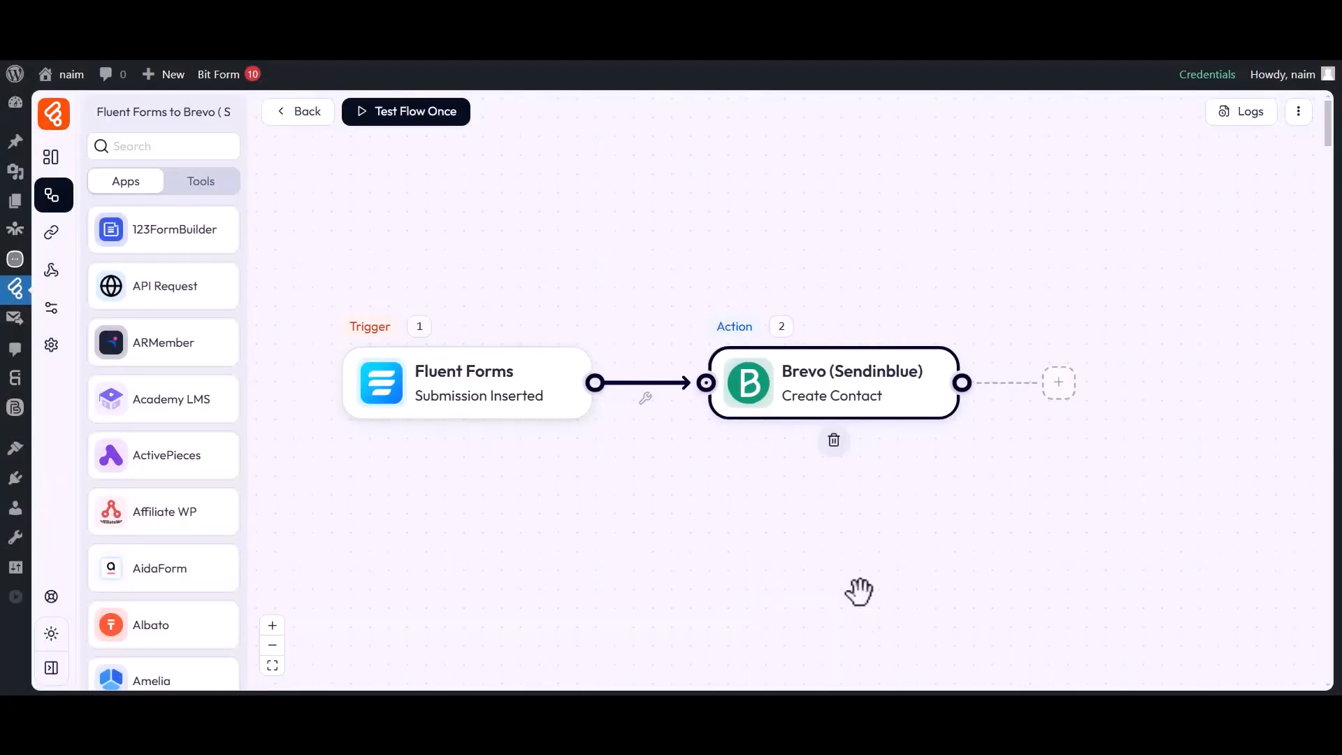
# Run a one-time flow test by submitting a form entry for Bit Apps with an email address.
pyautogui.click(419, 121)
pyautogui.click(425, 155)
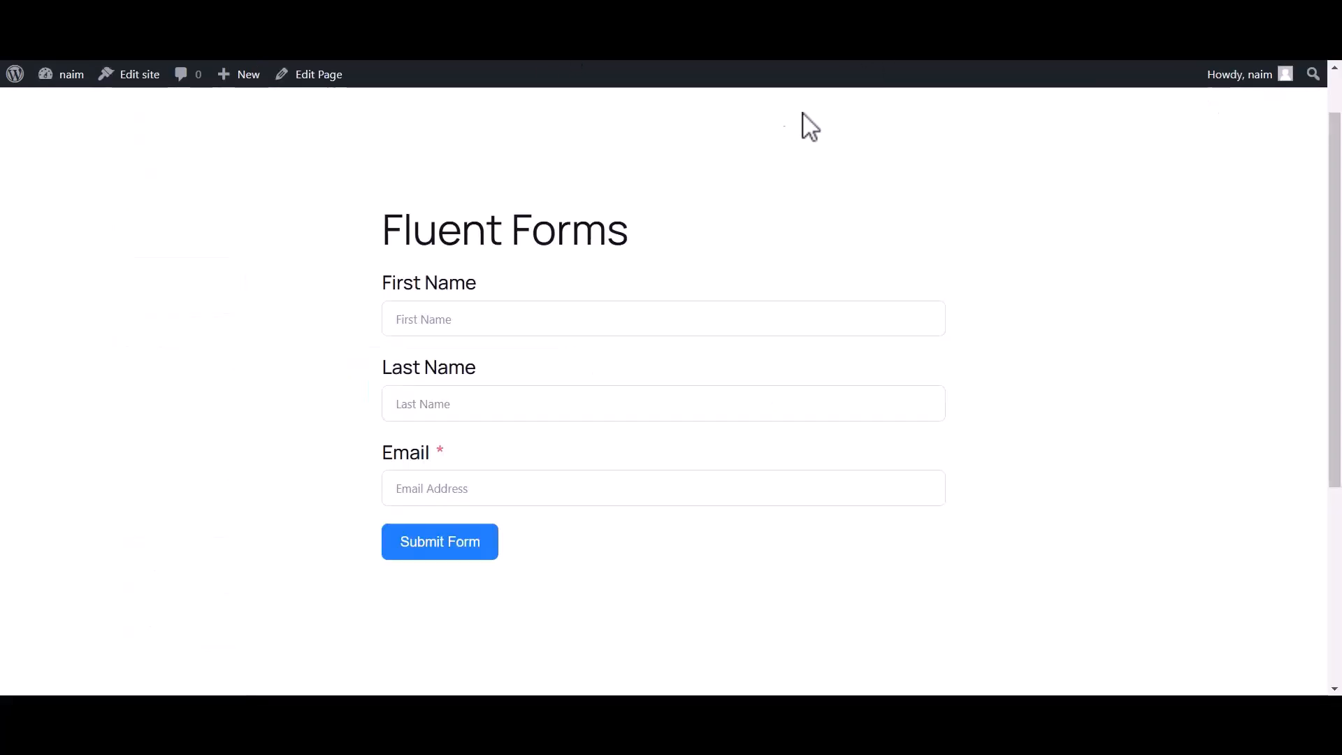
pyautogui.click(512, 325)
pyautogui.write('Bit')
pyautogui.click(469, 402)
pyautogui.write('Apps')
pyautogui.click(420, 491)
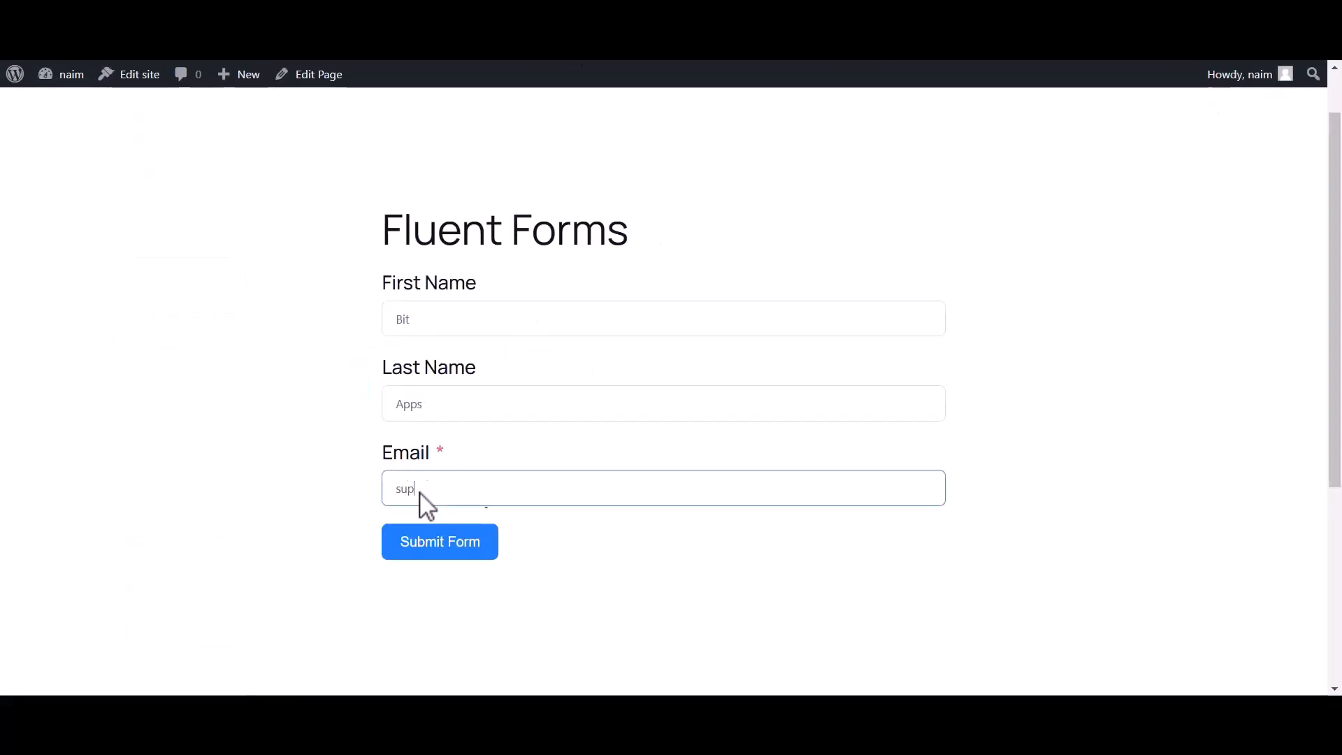
pyautogui.click(419, 552)
pyautogui.moveTo(398, 308); pyautogui.dragTo(890, 335)
pyautogui.click(854, 368)
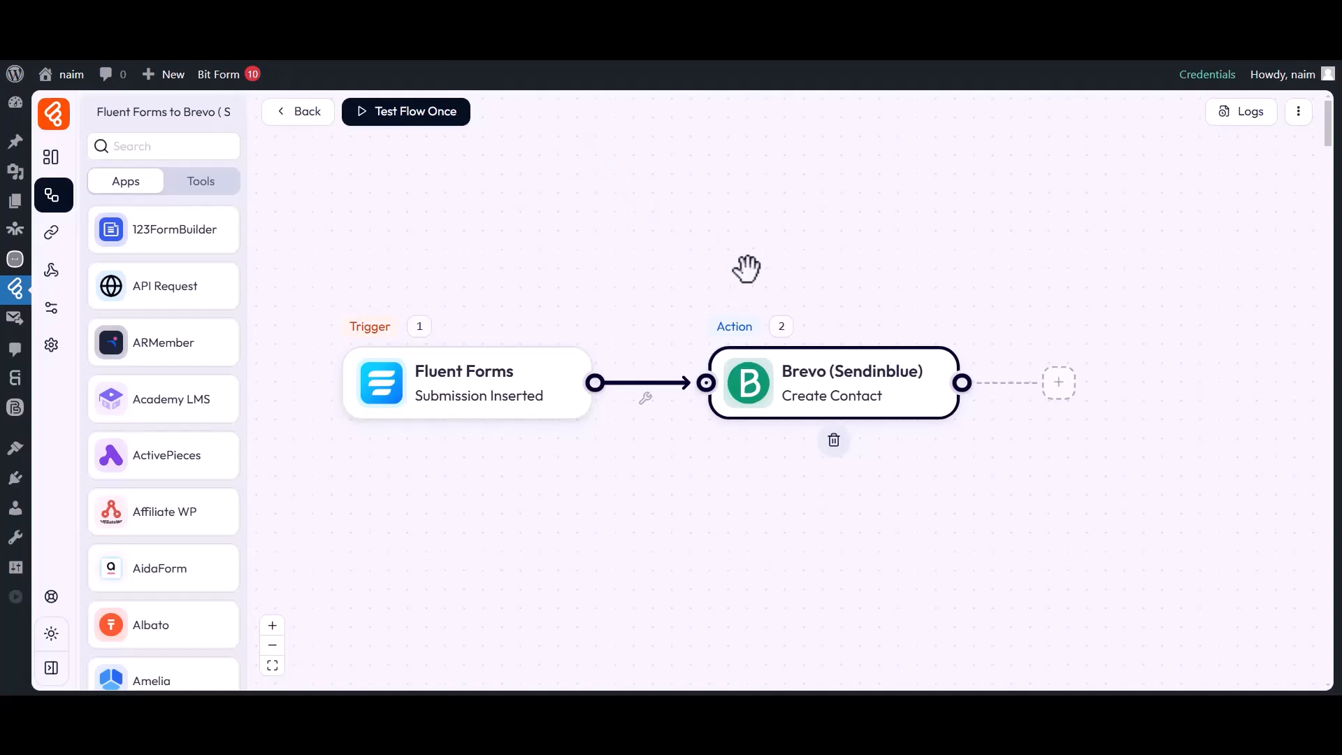
pyautogui.click(1236, 113)
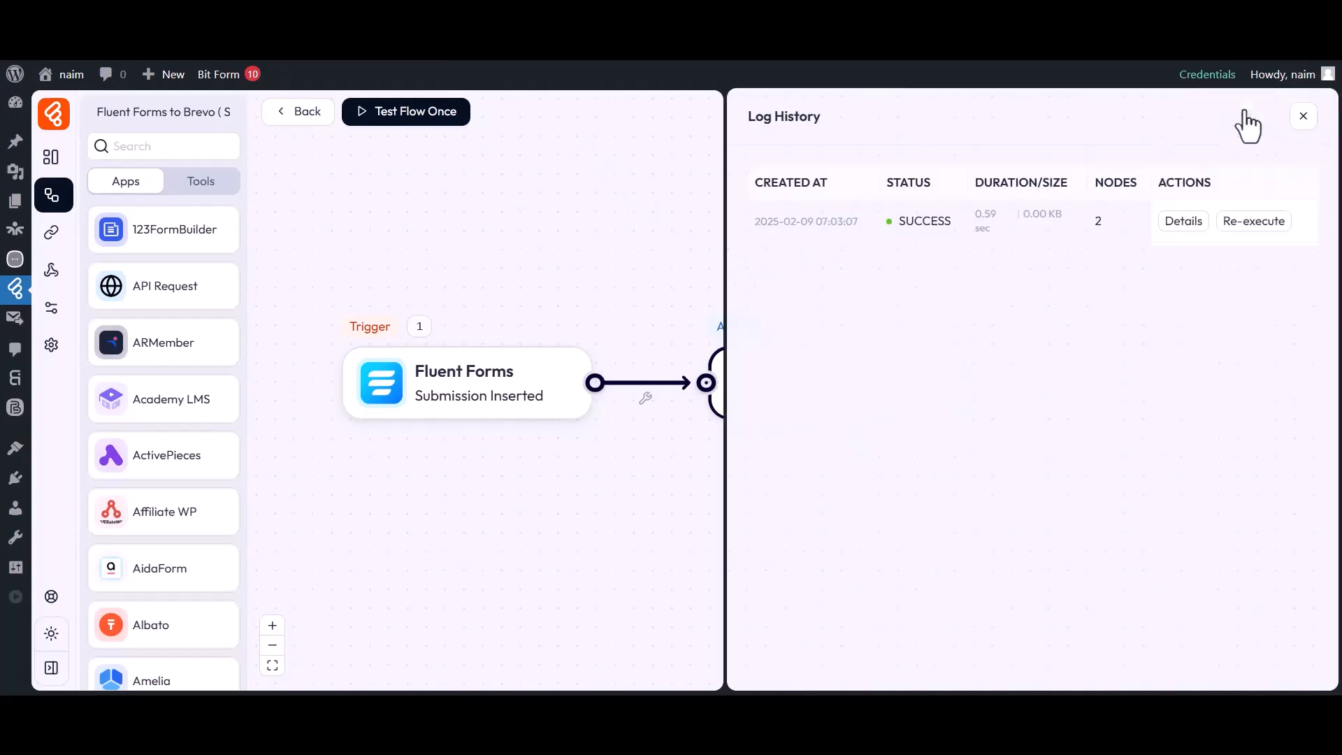
pyautogui.doubleClick(908, 182)
pyautogui.moveTo(899, 220); pyautogui.dragTo(953, 229)
pyautogui.click(1163, 221)
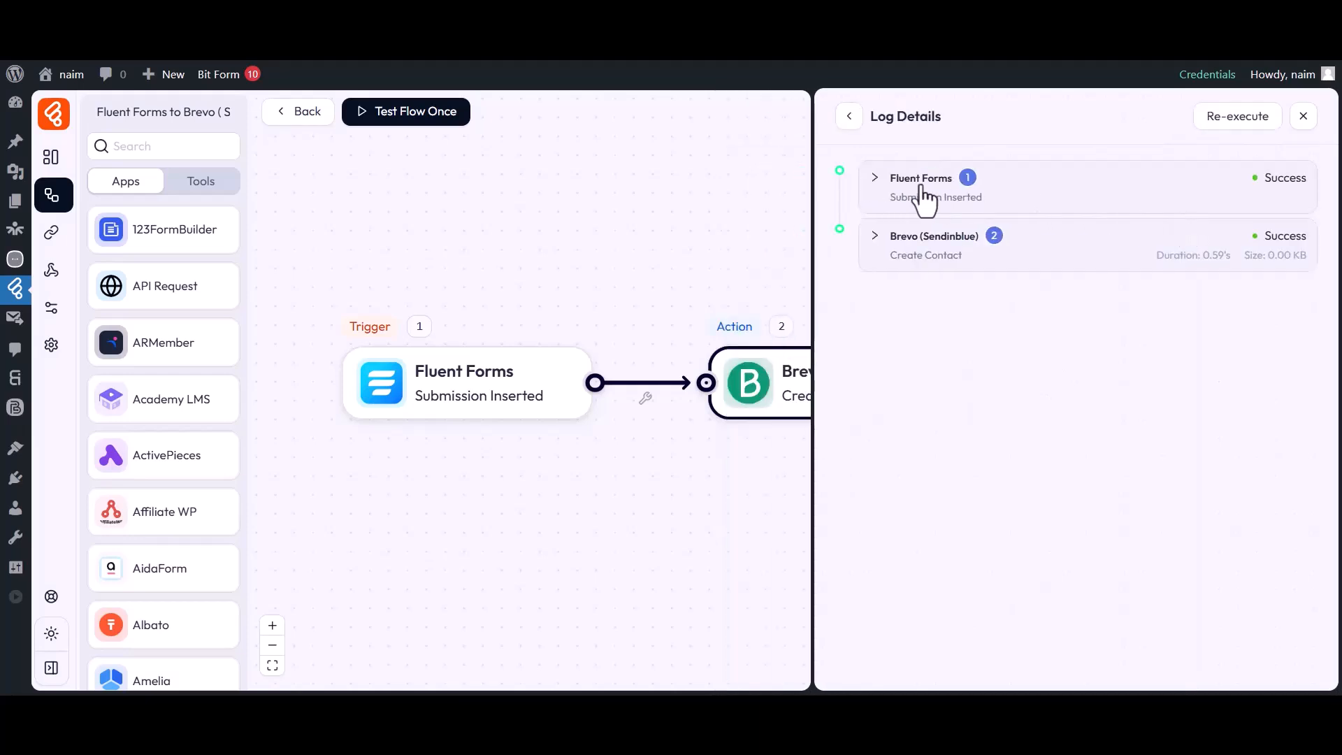
pyautogui.click(893, 239)
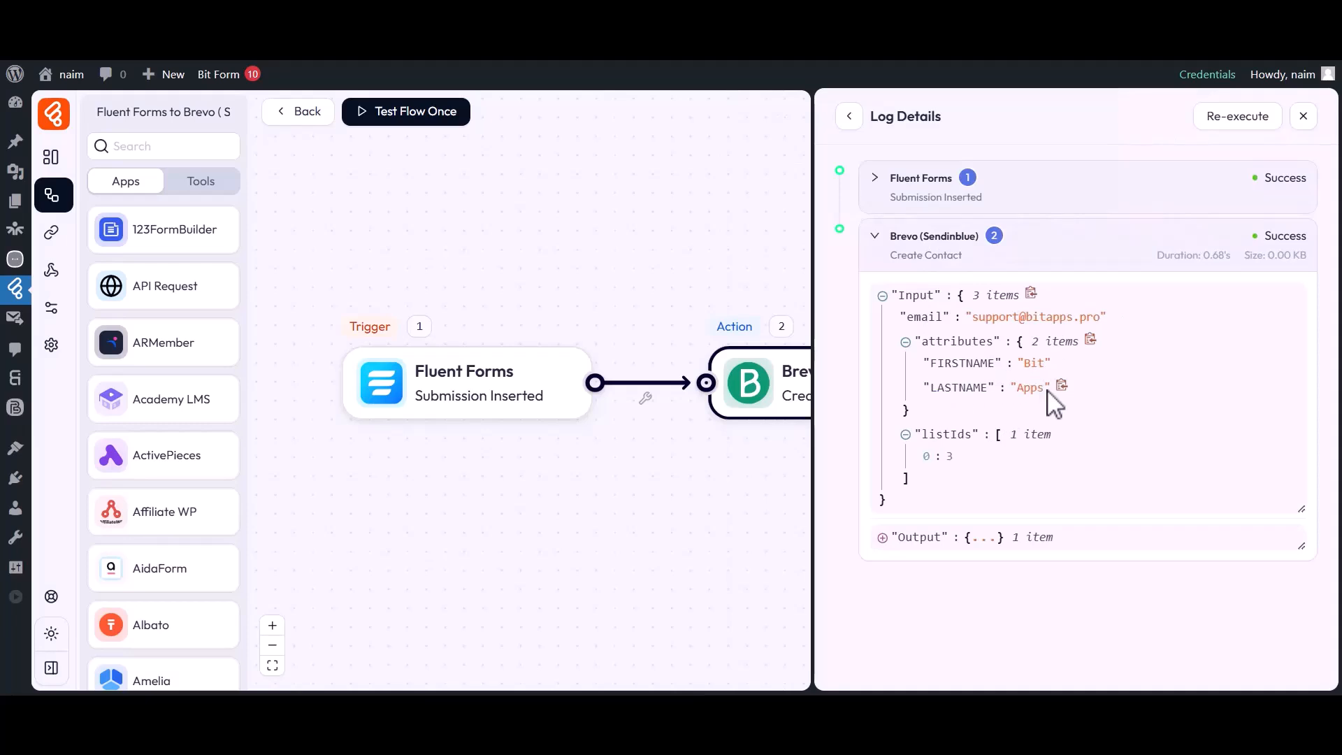
pyautogui.click(1302, 116)
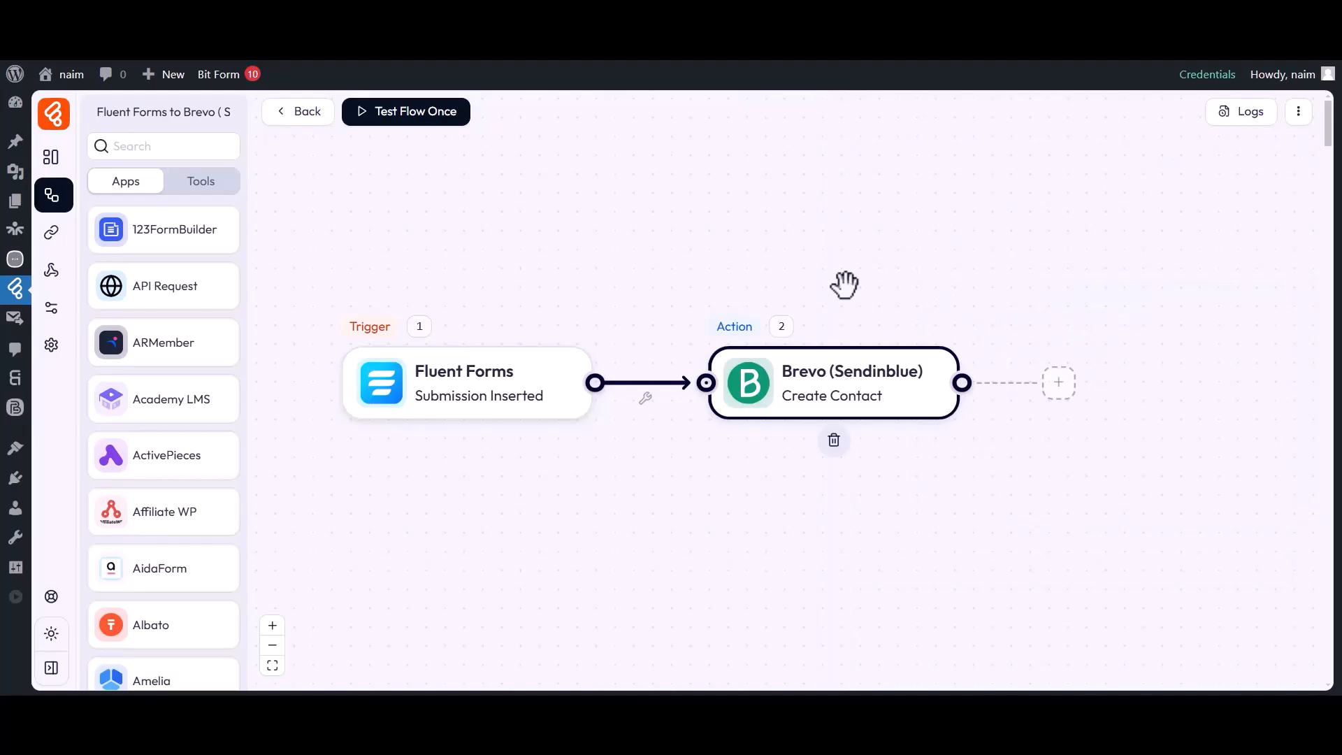
# In Brevo, view the Bit Flows #3 list contacts to find the newly created contact.
pyautogui.click(609, 35)
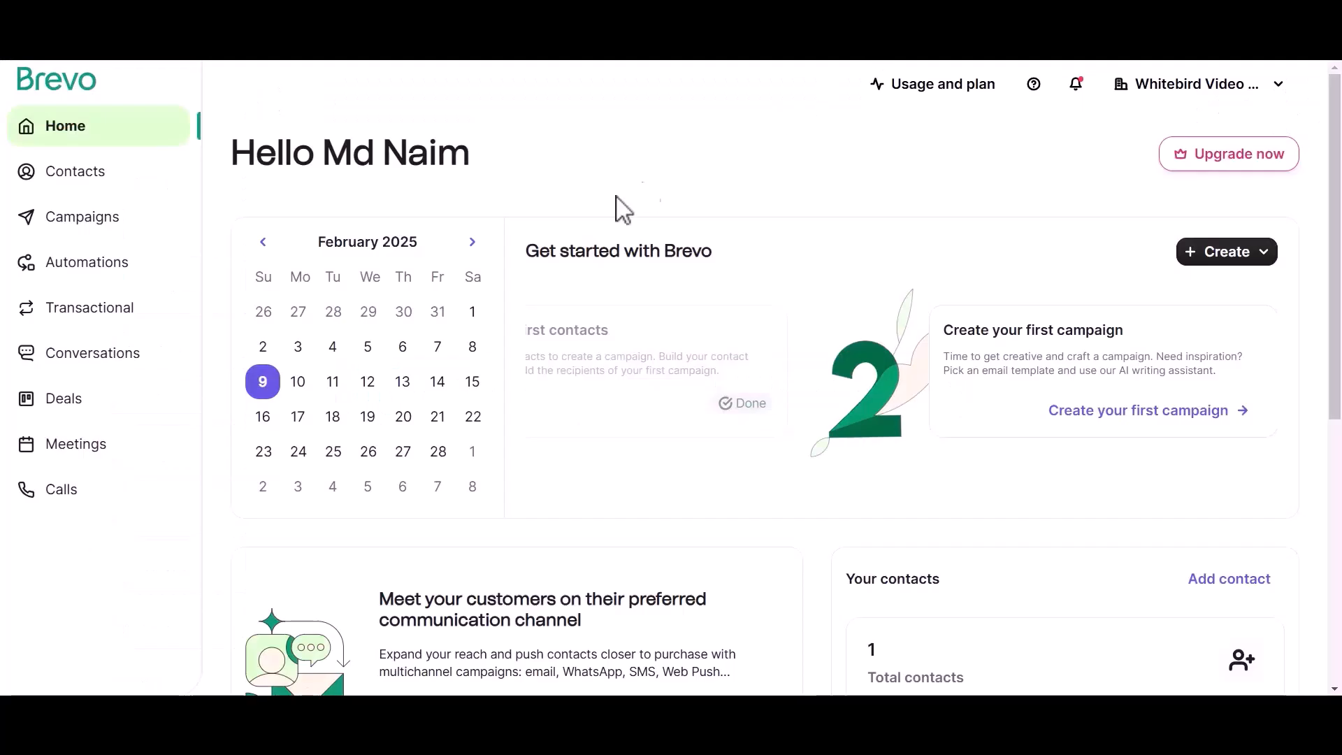
pyautogui.click(77, 175)
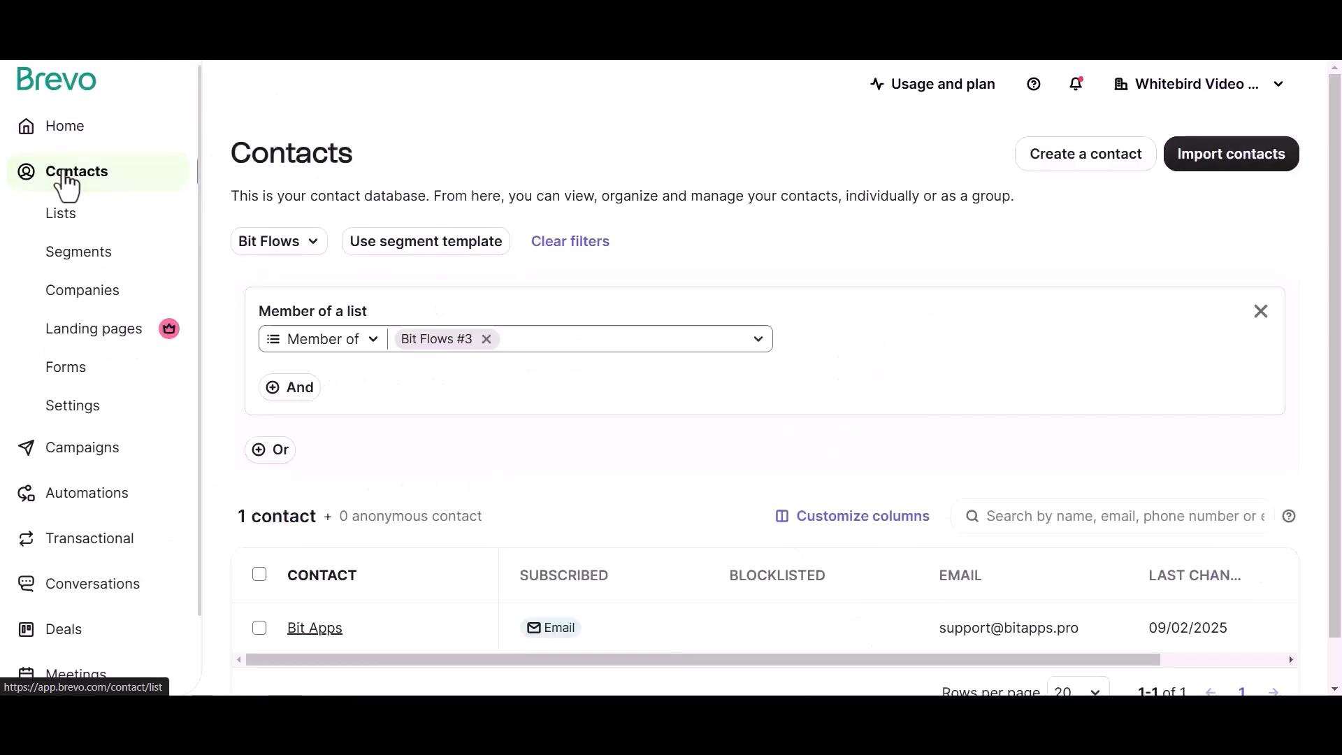
pyautogui.moveTo(232, 157); pyautogui.dragTo(363, 164)
pyautogui.click(360, 169)
pyautogui.moveTo(239, 516); pyautogui.dragTo(317, 525)
pyautogui.click(318, 525)
pyautogui.hscroll(3, 791, 643)
pyautogui.hscroll(-3, 793, 647)
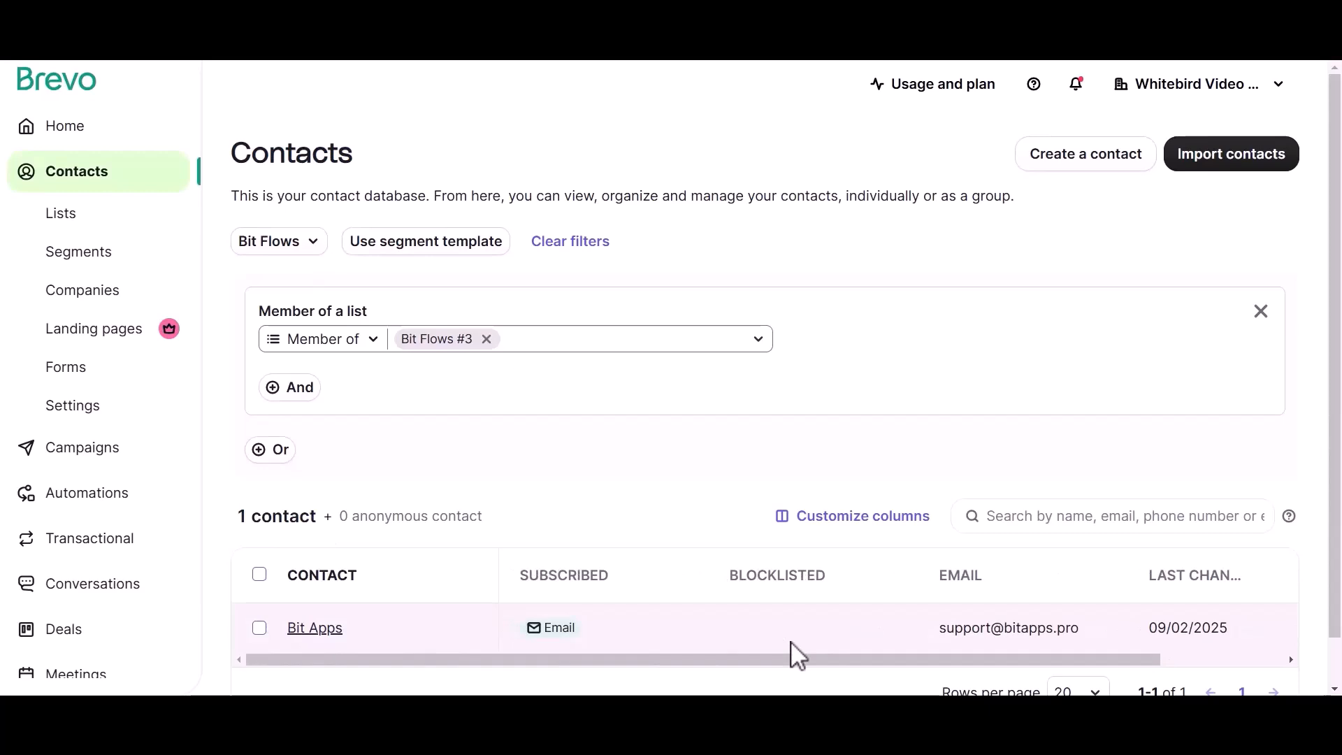